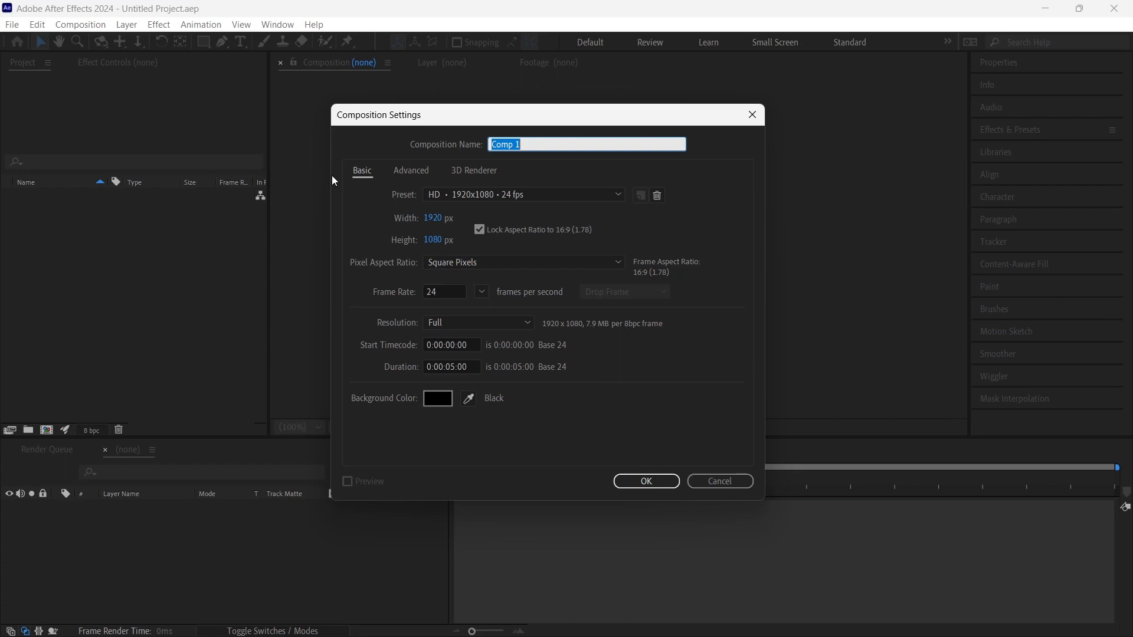
# Create a 1920x1080 composition at 24 fps with a five-second duration and name it Master.
pyautogui.write('Master')
pyautogui.click(644, 485)
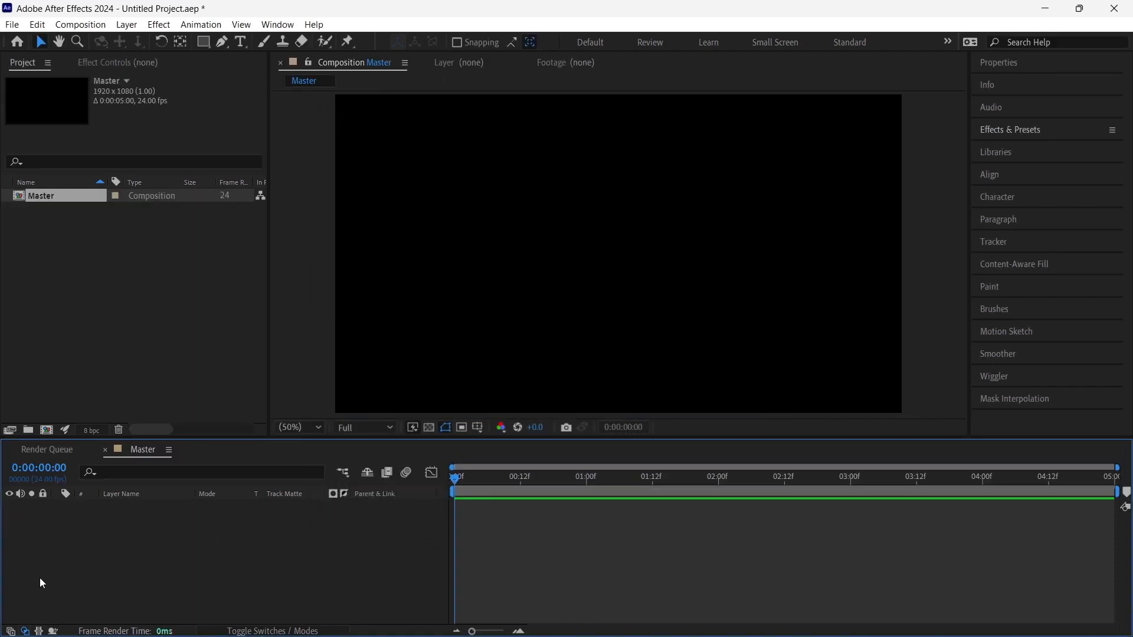
# Add a 1920x1080 solid layer named BackgroundWater in a slightly lighter blue.
pyautogui.rightClick(228, 532)
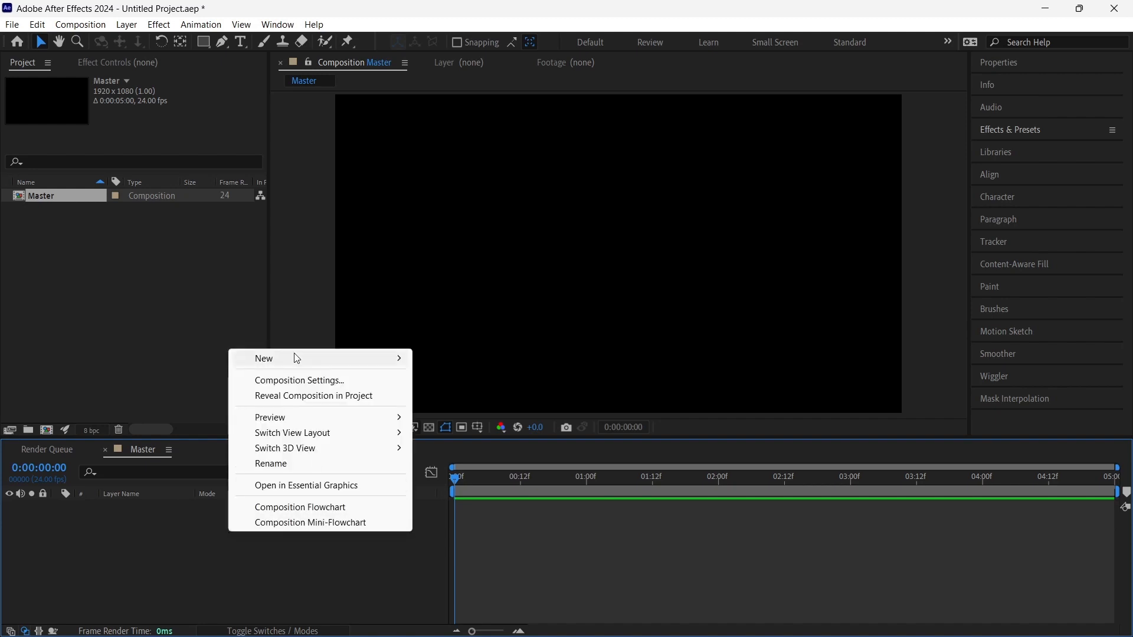
pyautogui.moveTo(296, 358)
pyautogui.click(447, 396)
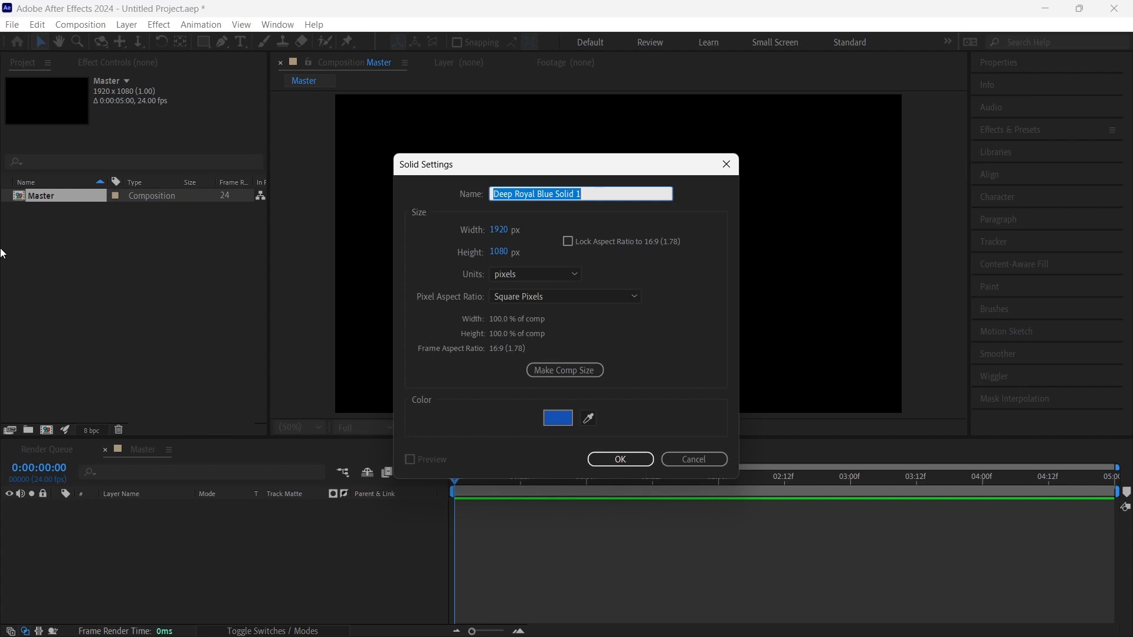
pyautogui.write('Background')
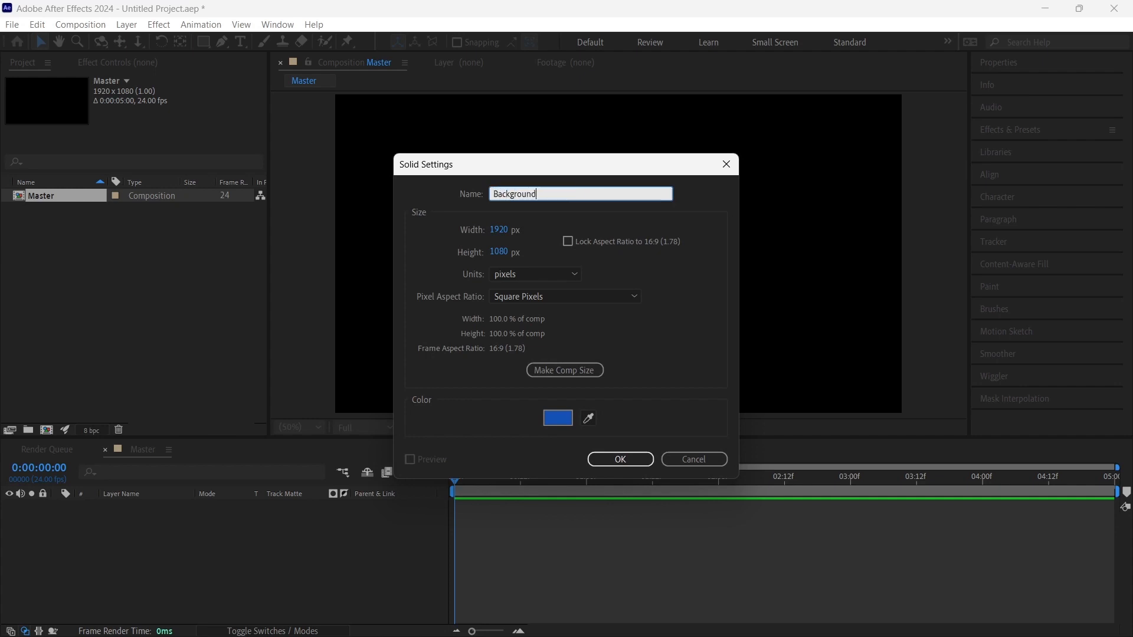
pyautogui.write('Water')
pyautogui.click(545, 417)
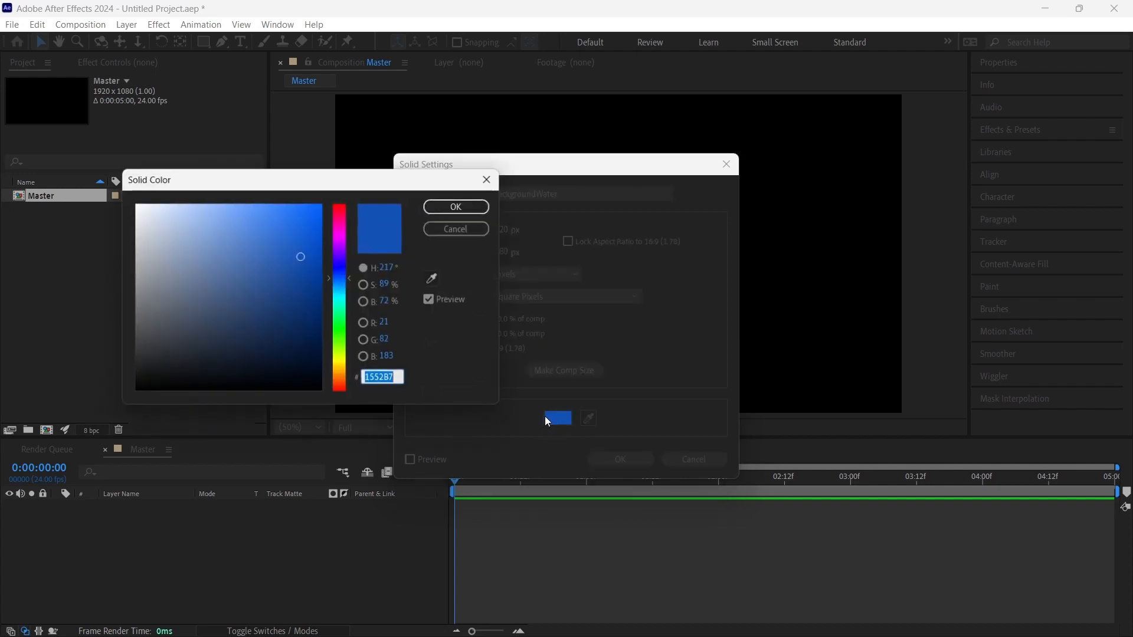
pyautogui.moveTo(286, 247); pyautogui.dragTo(285, 258)
pyautogui.click(442, 207)
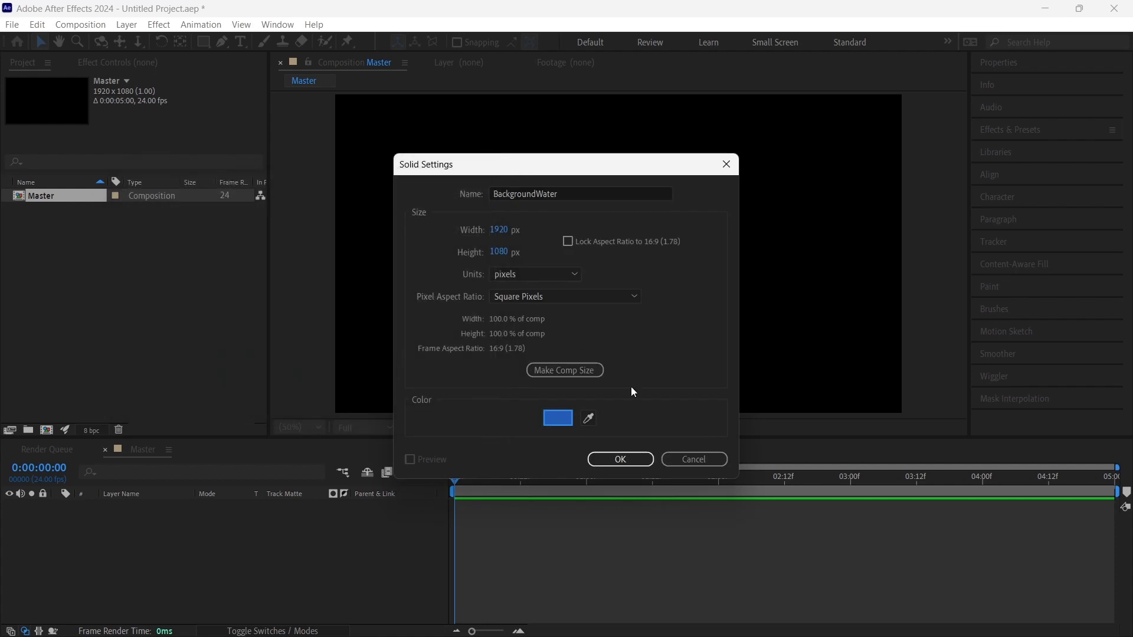
pyautogui.click(617, 458)
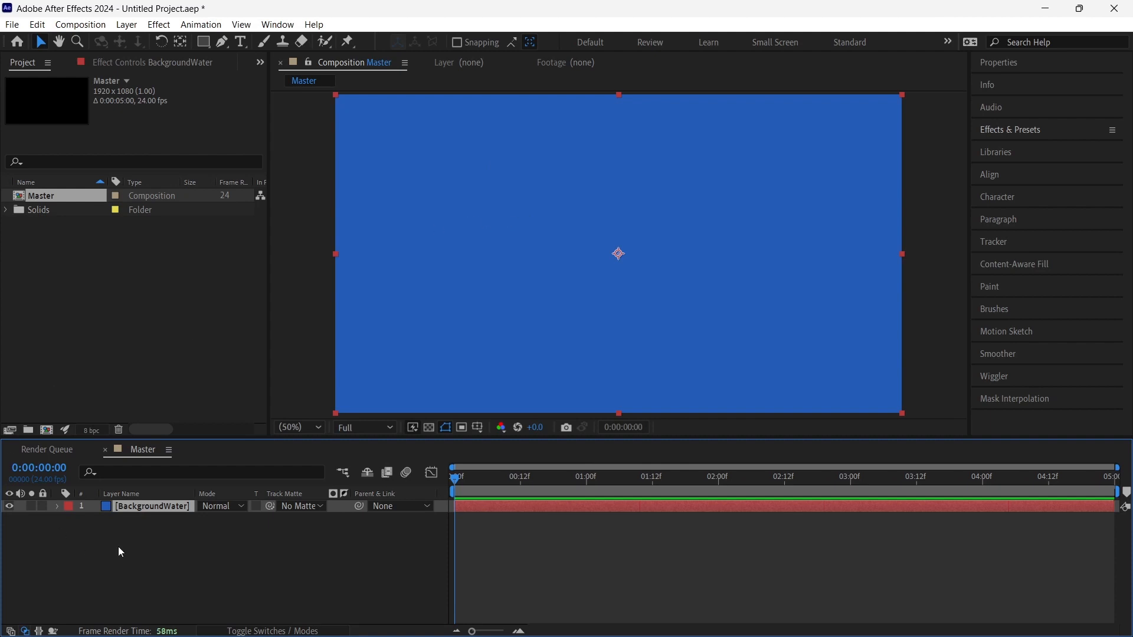
# Add a new mask to the BackgroundWater layer.
pyautogui.rightClick(139, 507)
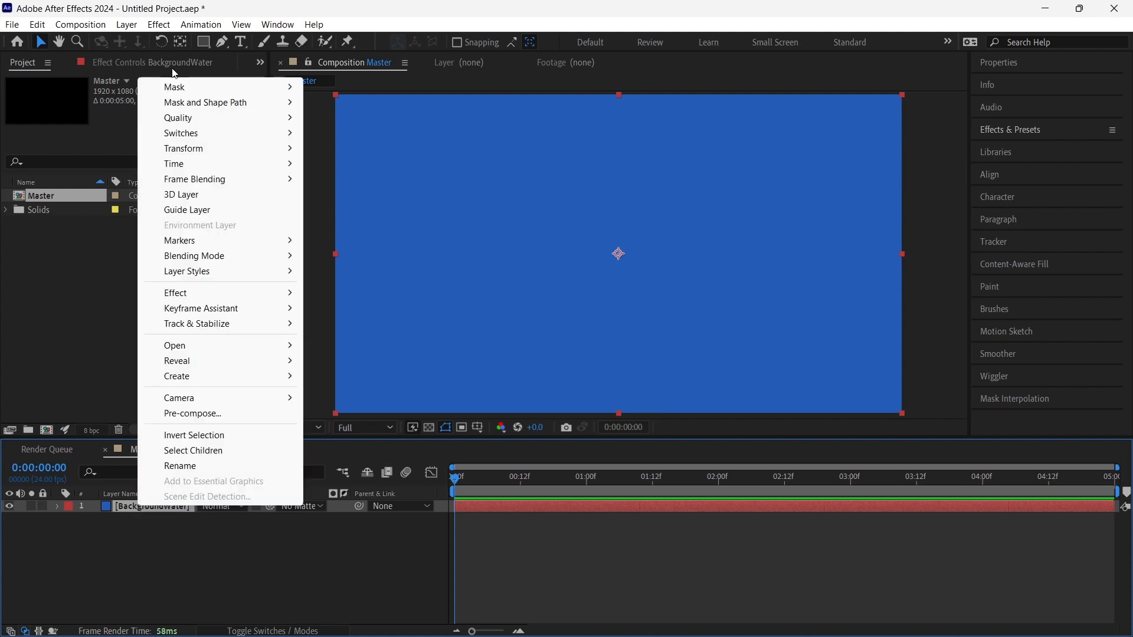
pyautogui.moveTo(177, 87)
pyautogui.click(348, 87)
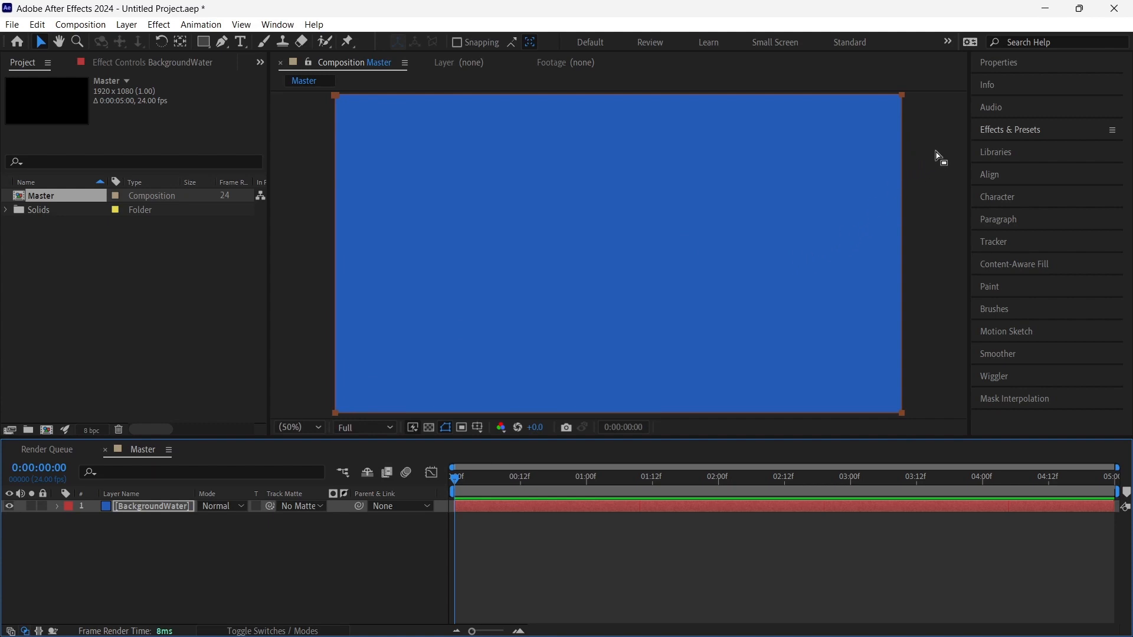
# Lower the two upper mask points so the BackgroundWater mask covers only about the bottom quarter of the frame.
pyautogui.moveTo(936, 152); pyautogui.dragTo(308, 38)
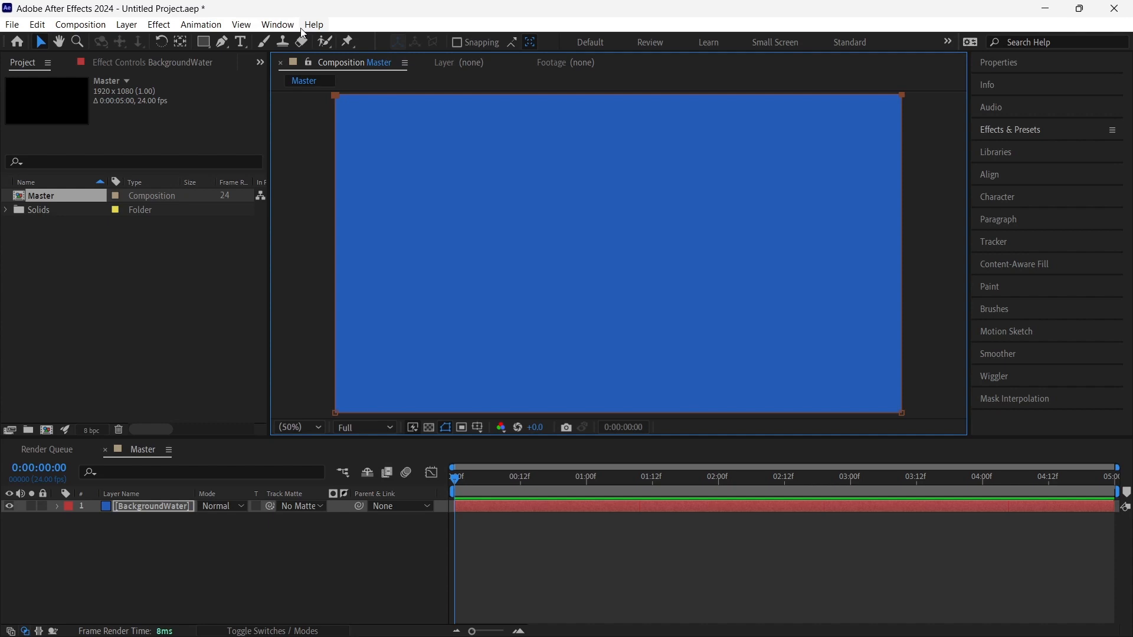
pyautogui.hotkey('shift', 'Down')
pyautogui.hotkey('shift', 'Down')
pyautogui.hotkey('shift', 'Down')
pyautogui.hotkey('shift', 'Down')
pyautogui.hotkey('shift', 'Down')
pyautogui.hotkey('shift', 'Down')
pyautogui.hotkey('shift', 'Down')
pyautogui.hotkey('shift', 'Down')
pyautogui.hotkey('shift', 'Down')
pyautogui.hotkey('shift', 'Down')
pyautogui.hotkey('shift', 'Down')
pyautogui.hotkey('shift', 'Down')
pyautogui.hotkey('shift', 'Down')
pyautogui.hotkey('shift', 'Down')
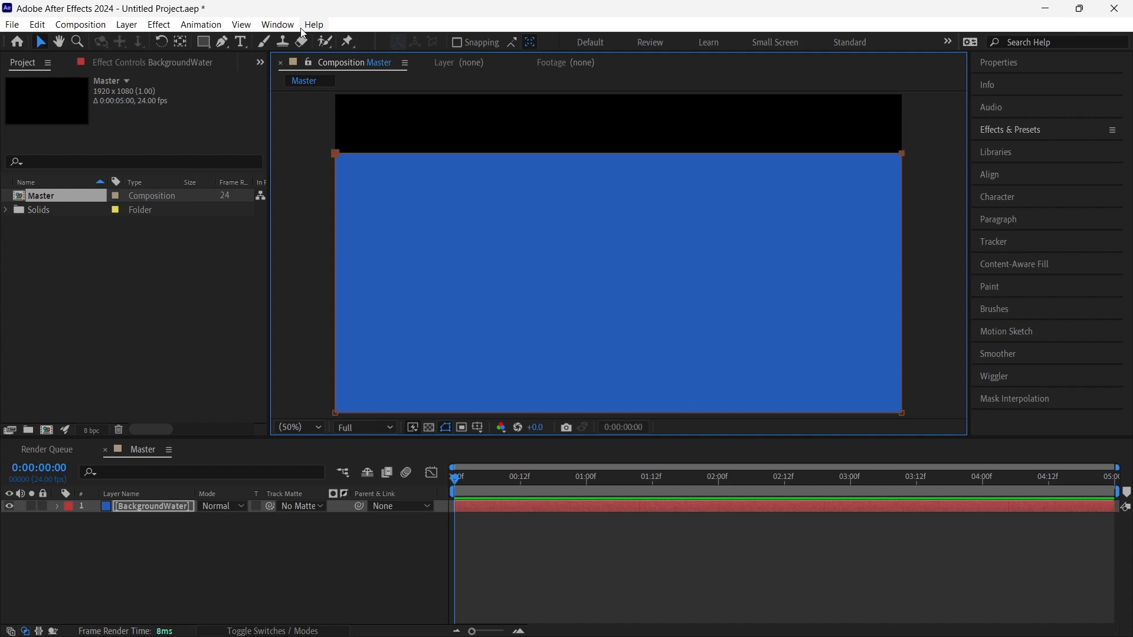
pyautogui.hotkey('shift', 'Down')
pyautogui.hotkey('shift', 'Down')
pyautogui.hotkey('shift', 'Down')
pyautogui.hotkey('shift', 'Down')
pyautogui.hotkey('shift', 'Down')
pyautogui.hotkey('shift', 'Down')
pyautogui.hotkey('shift', 'Down')
pyautogui.hotkey('shift', 'Down')
pyautogui.hotkey('shift', 'Down')
pyautogui.hotkey('shift', 'Down')
pyautogui.hotkey('shift', 'Down')
pyautogui.hotkey('shift', 'Down')
pyautogui.hotkey('shift', 'Down')
pyautogui.hotkey('shift', 'Down')
pyautogui.hotkey('shift', 'Down')
pyautogui.hotkey('shift', 'Down')
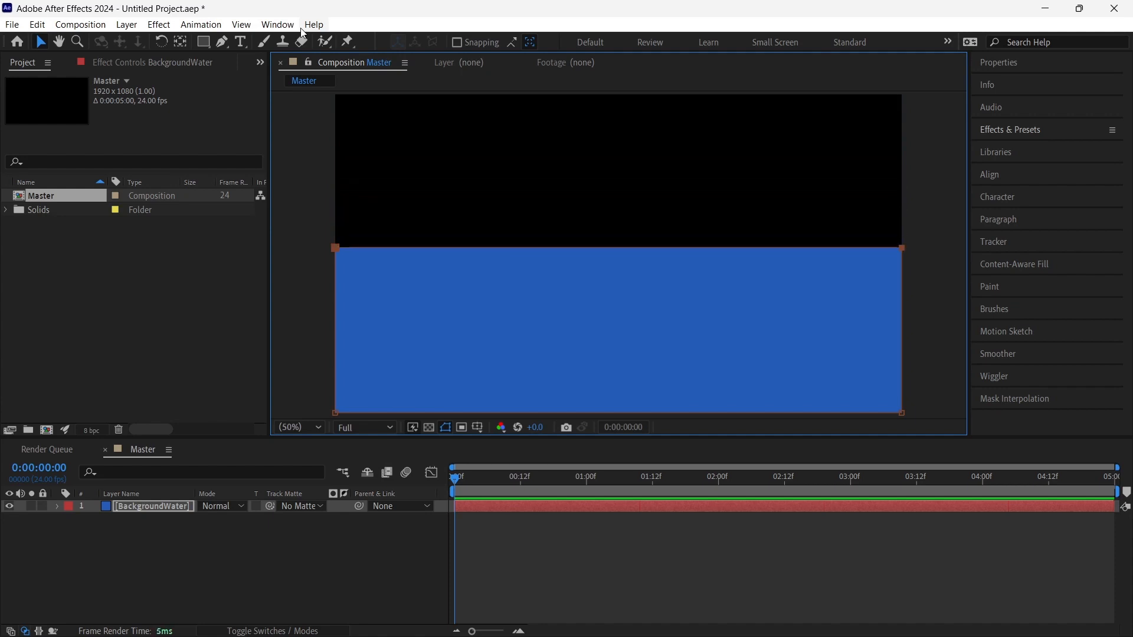
pyautogui.hotkey('shift', 'Down')
pyautogui.hotkey('shift', 'Down')
pyautogui.hotkey('shift', 'Down')
pyautogui.hotkey('shift', 'Down')
pyautogui.hotkey('shift', 'Down')
pyautogui.hotkey('shift', 'Down')
pyautogui.hotkey('shift', 'Down')
pyautogui.hotkey('shift', 'Down')
pyautogui.hotkey('shift', 'Down')
pyautogui.hotkey('shift', 'Down')
pyautogui.hotkey('shift', 'Down')
pyautogui.hotkey('shift', 'Down')
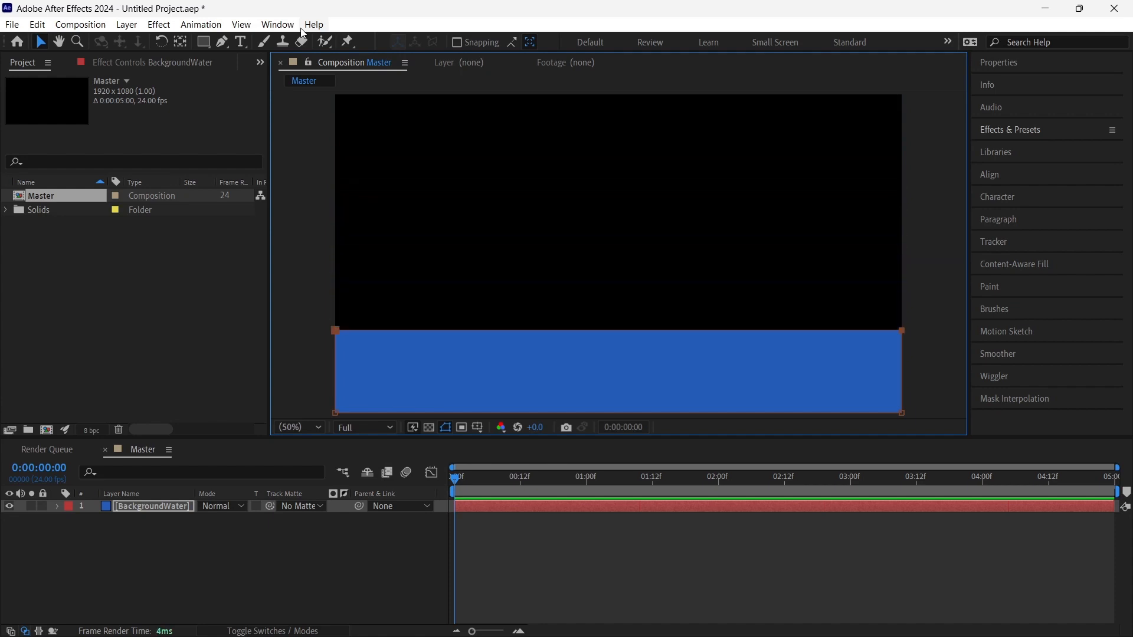
pyautogui.hotkey('shift', 'Up')
pyautogui.hotkey('shift', 'Up')
# Extend the mask's side and bottom edges beyond the composition frame, the sides by about 30 px each.
pyautogui.moveTo(936, 292); pyautogui.dragTo(872, 459)
pyautogui.hotkey('shift', 'Right')
pyautogui.hotkey('shift', 'Right')
pyautogui.hotkey('shift', 'Right')
pyautogui.moveTo(296, 308); pyautogui.dragTo(381, 460)
pyautogui.hotkey('shift', 'Left')
pyautogui.hotkey('shift', 'Left')
pyautogui.hotkey('shift', 'Left')
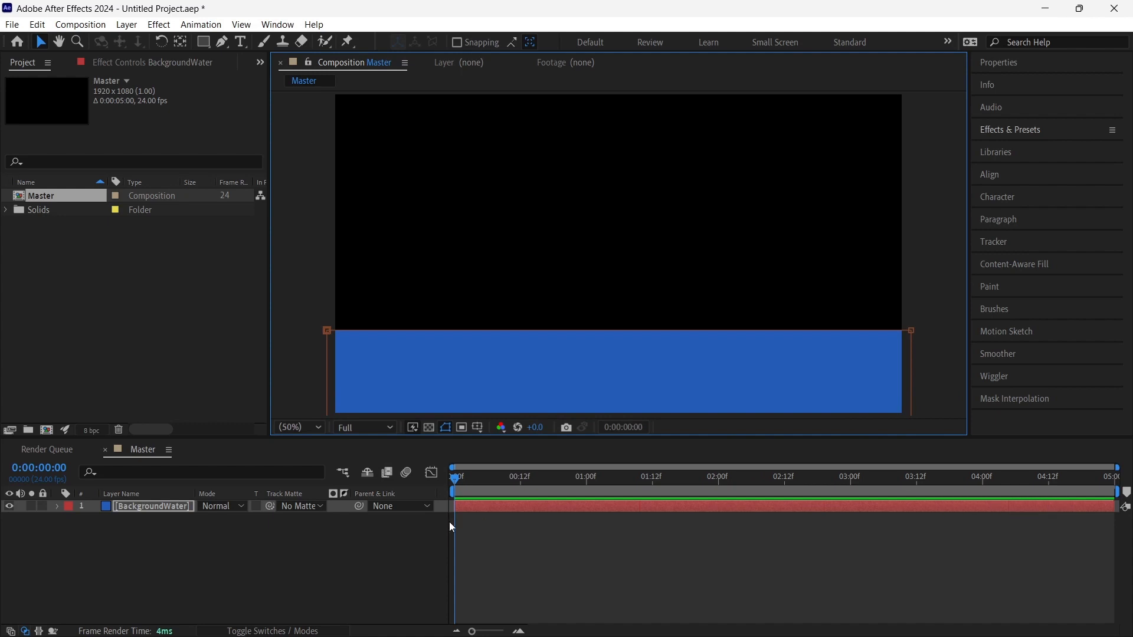
# Find the Stroke effect under Generate and apply it to the BackgroundWater layer.
pyautogui.click(132, 506)
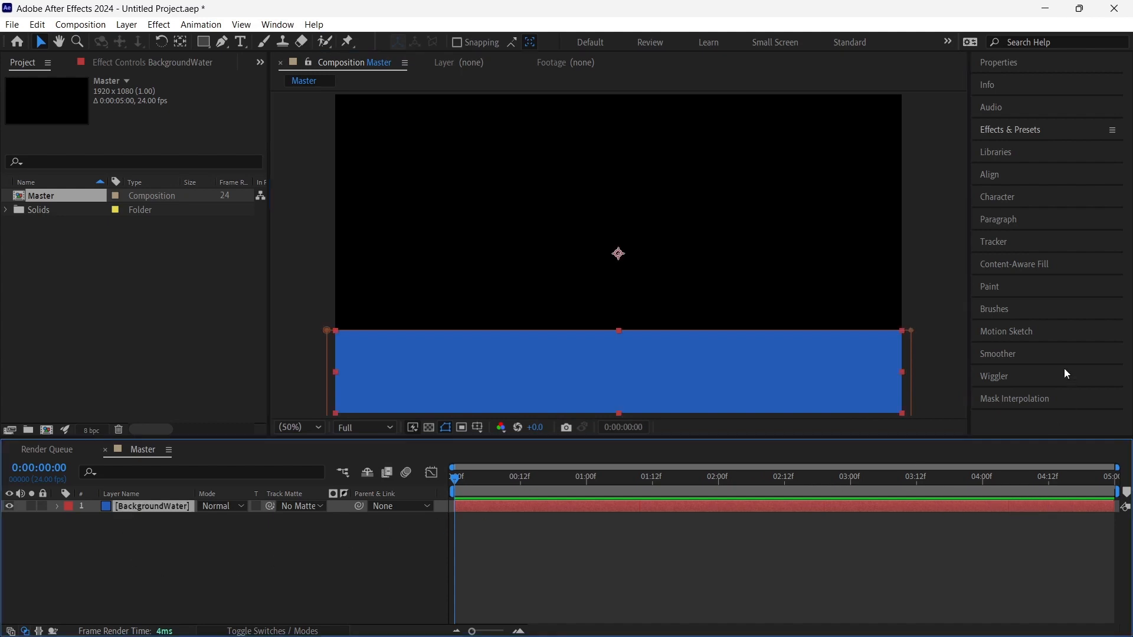
pyautogui.click(1018, 126)
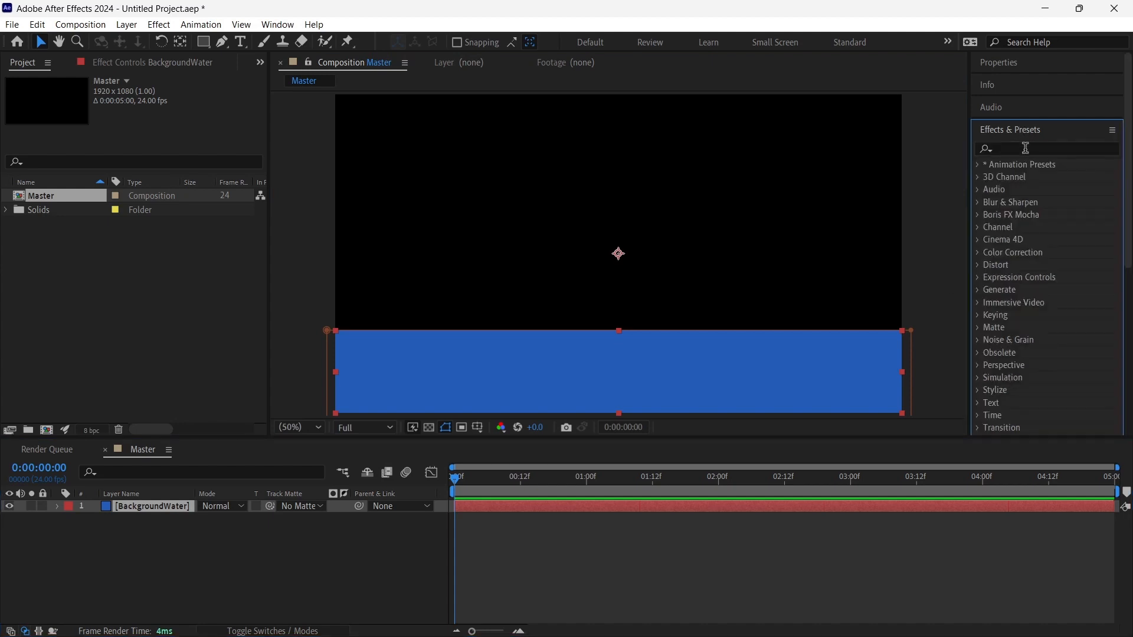
pyautogui.click(1024, 147)
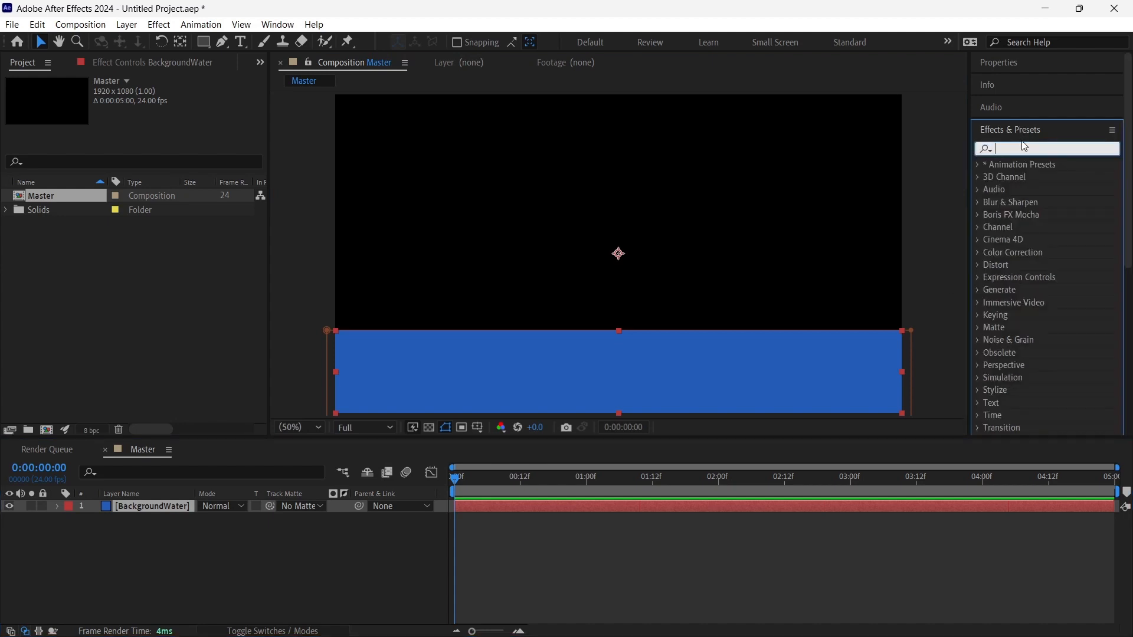
pyautogui.write('stroke')
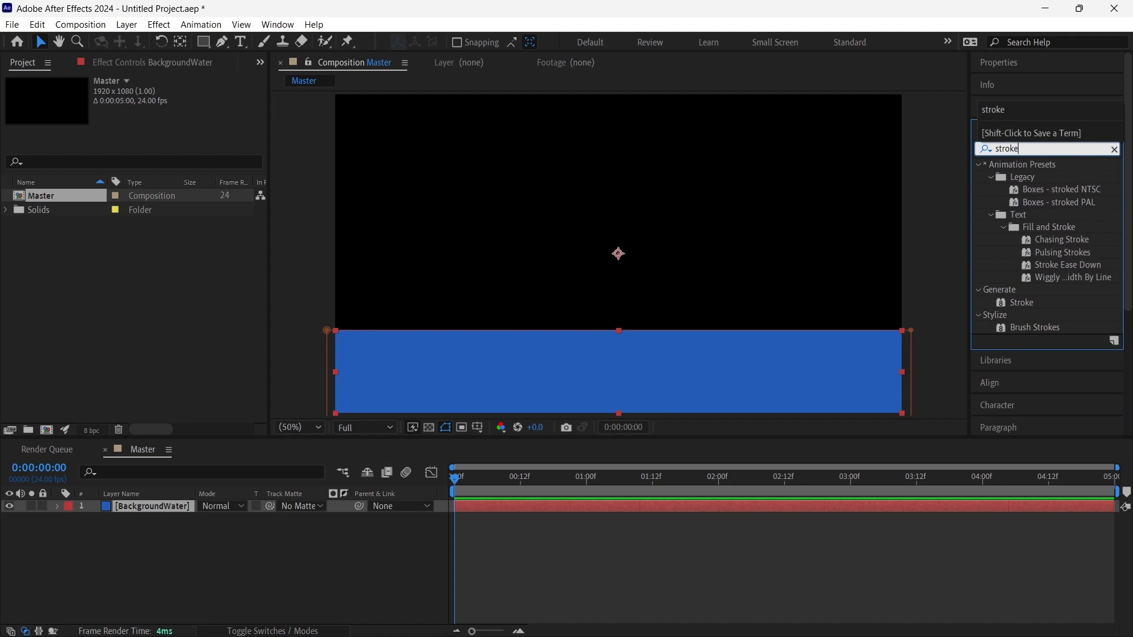
pyautogui.click(1024, 303)
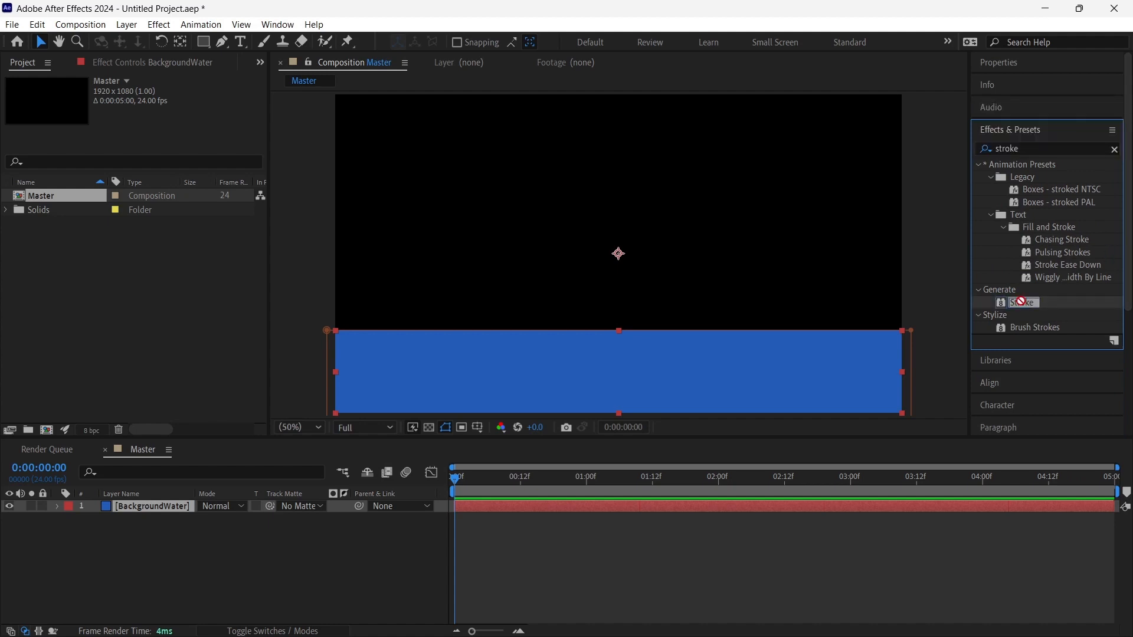
pyautogui.moveTo(1023, 303); pyautogui.dragTo(132, 505)
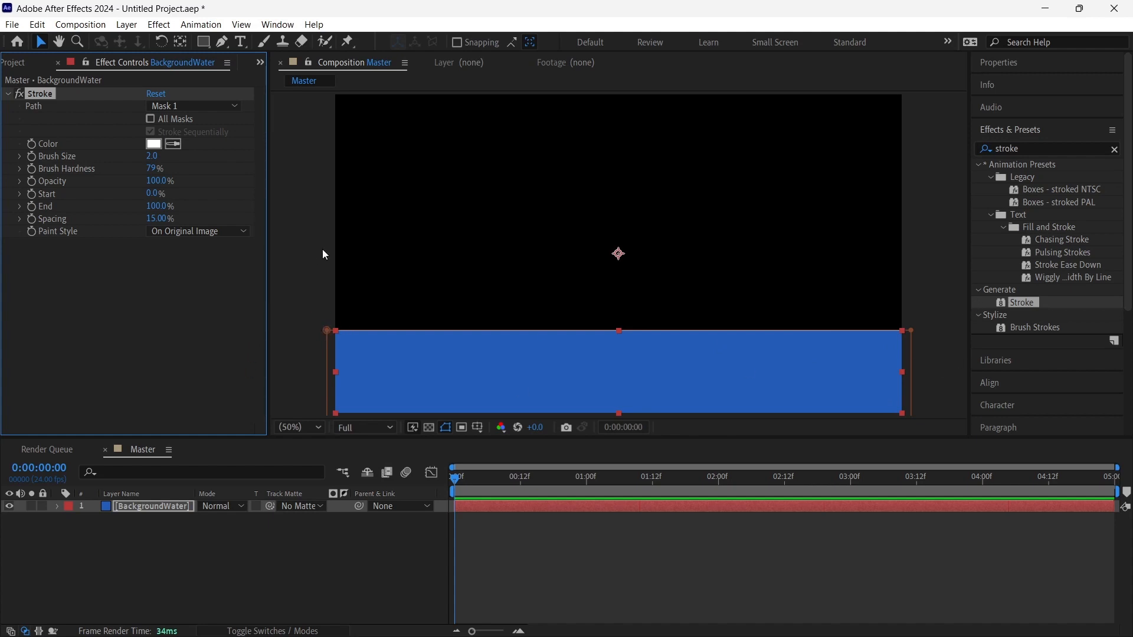
# Set the Stroke effect's color to light blue 258CB8 and its brush size to 15.
pyautogui.click(153, 143)
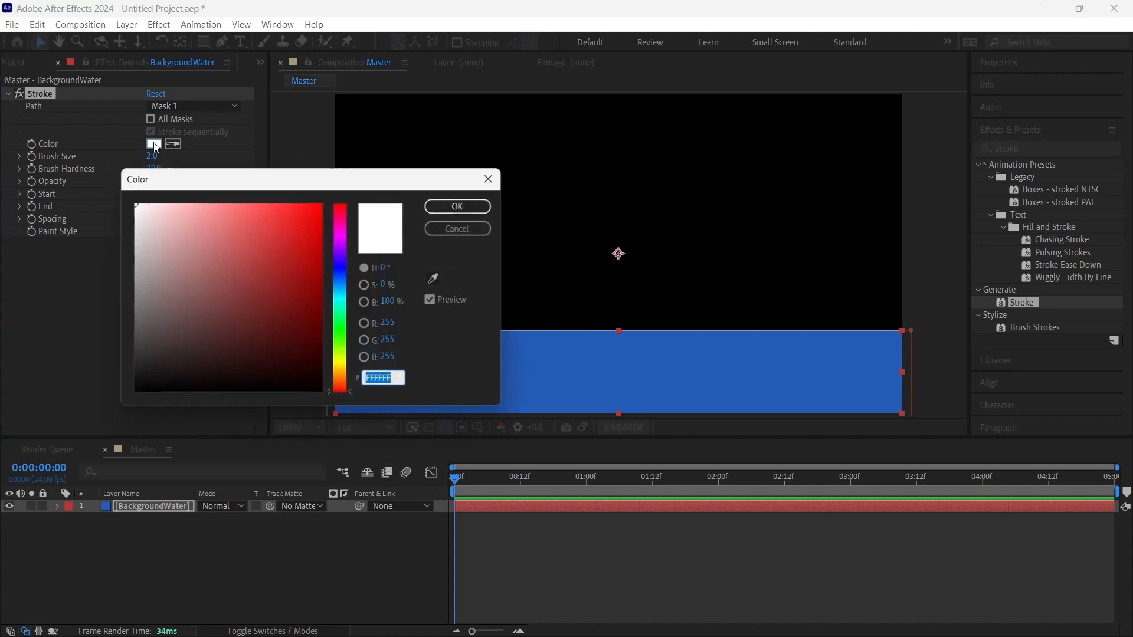
pyautogui.click(340, 288)
pyautogui.moveTo(283, 246); pyautogui.dragTo(285, 255)
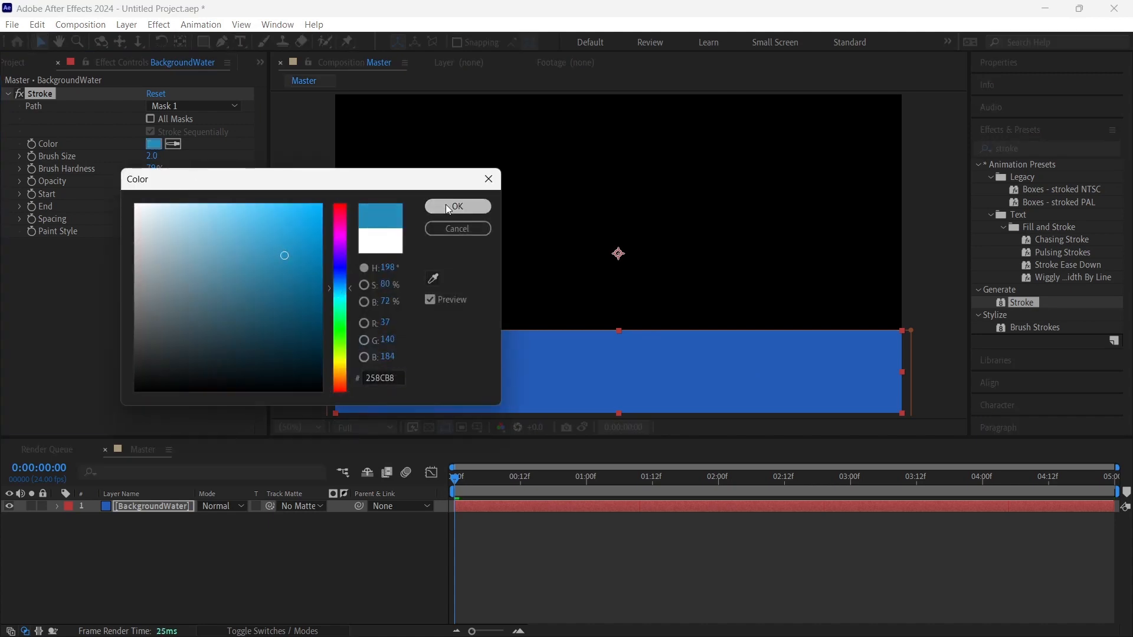
pyautogui.click(445, 204)
pyautogui.click(154, 157)
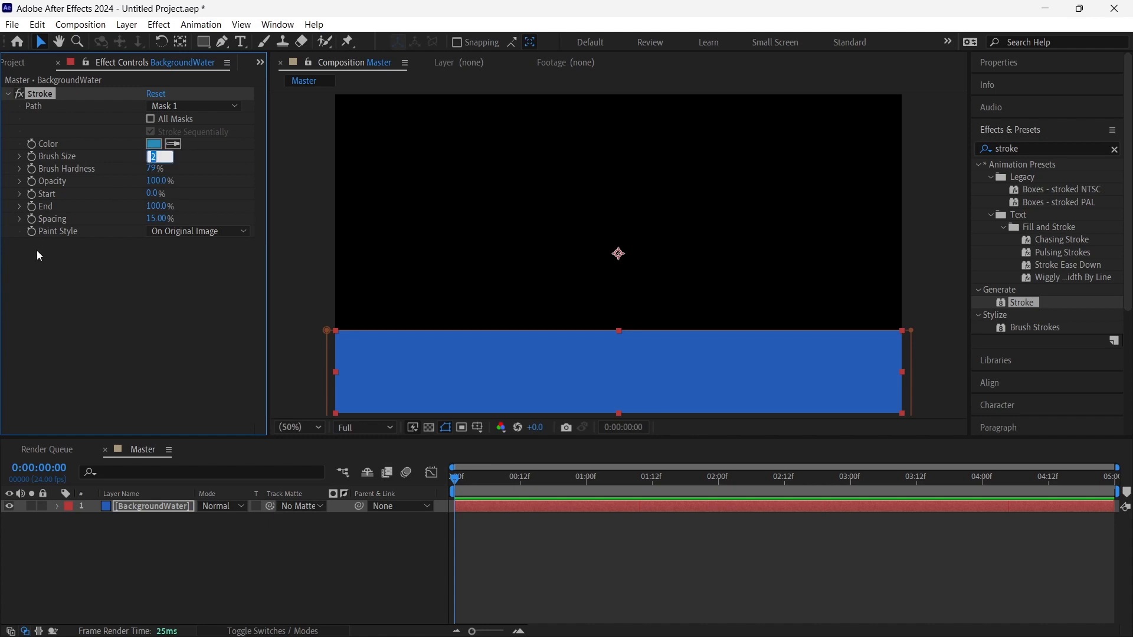
pyautogui.write('15')
pyautogui.press('Return')
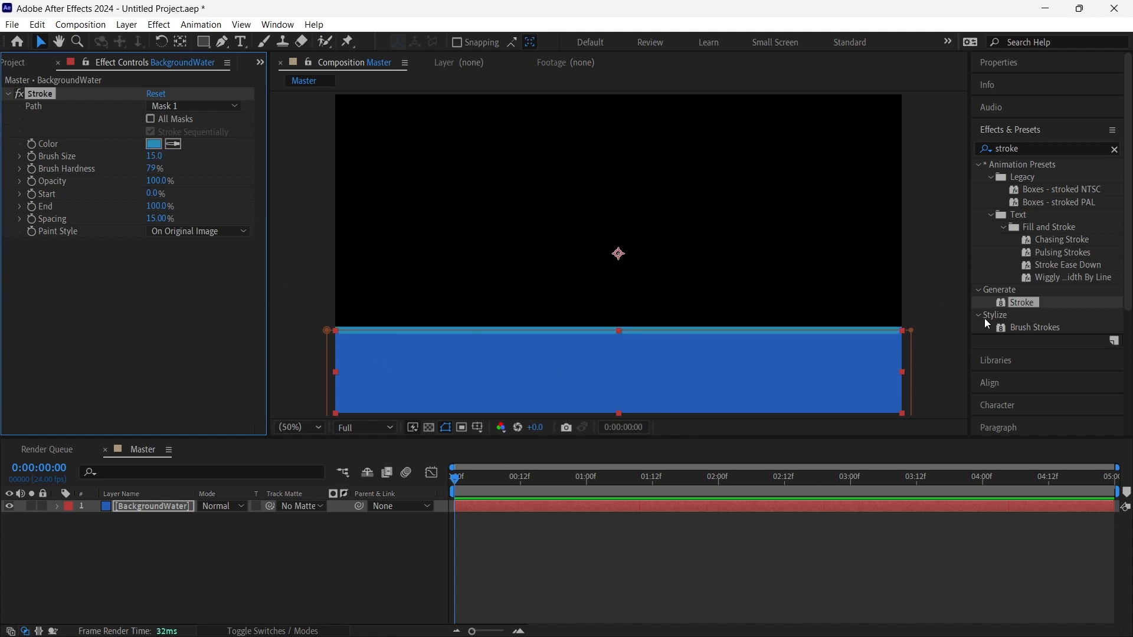
# Find the Turbulent Displace effect by searching for "turb" and apply it to the BackgroundWater layer.
pyautogui.click(131, 507)
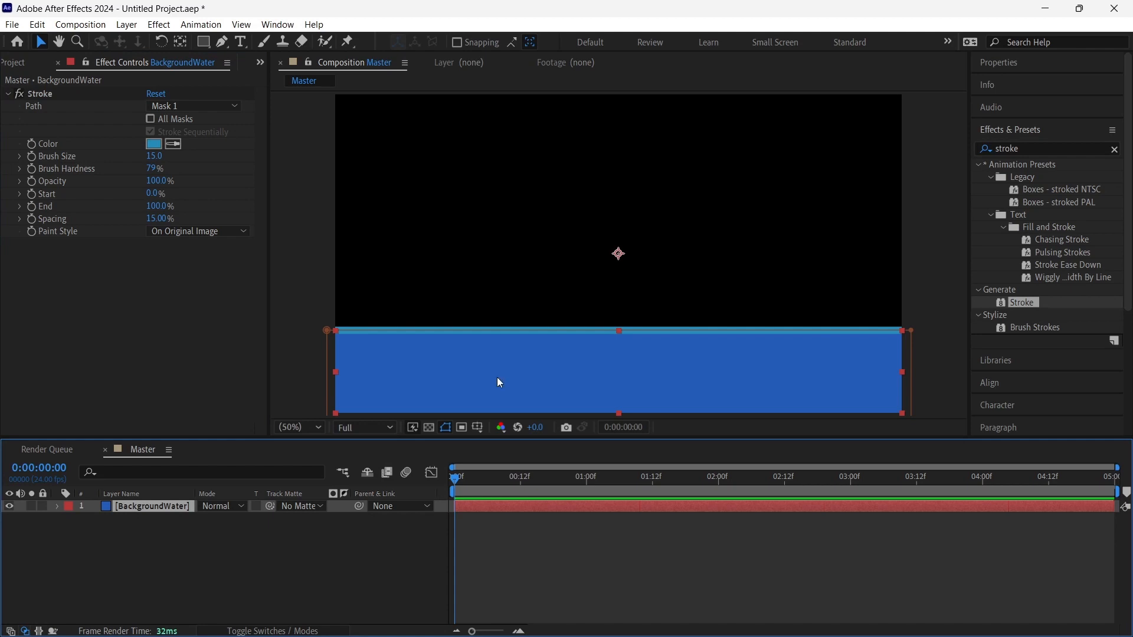
pyautogui.click(1117, 152)
pyautogui.click(1115, 151)
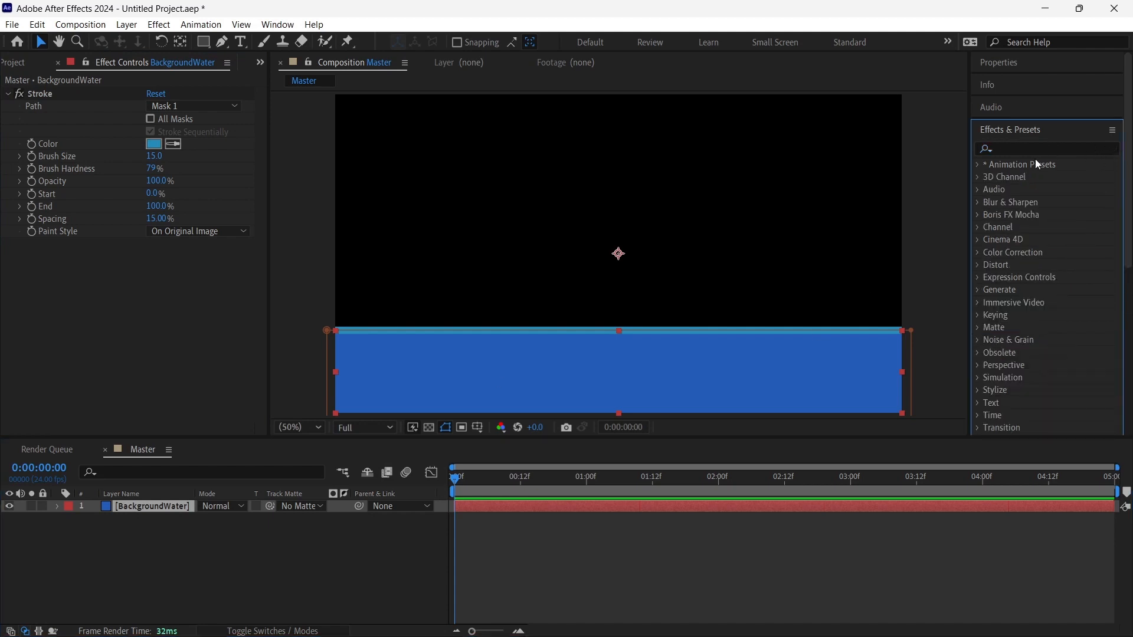
pyautogui.click(1020, 147)
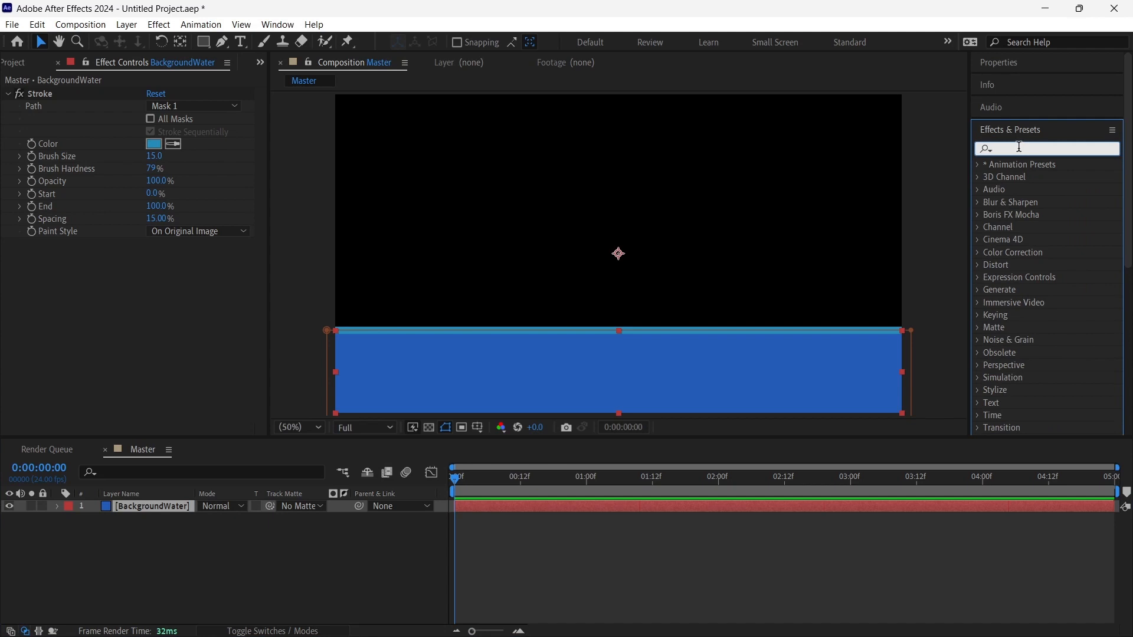
pyautogui.write('turb')
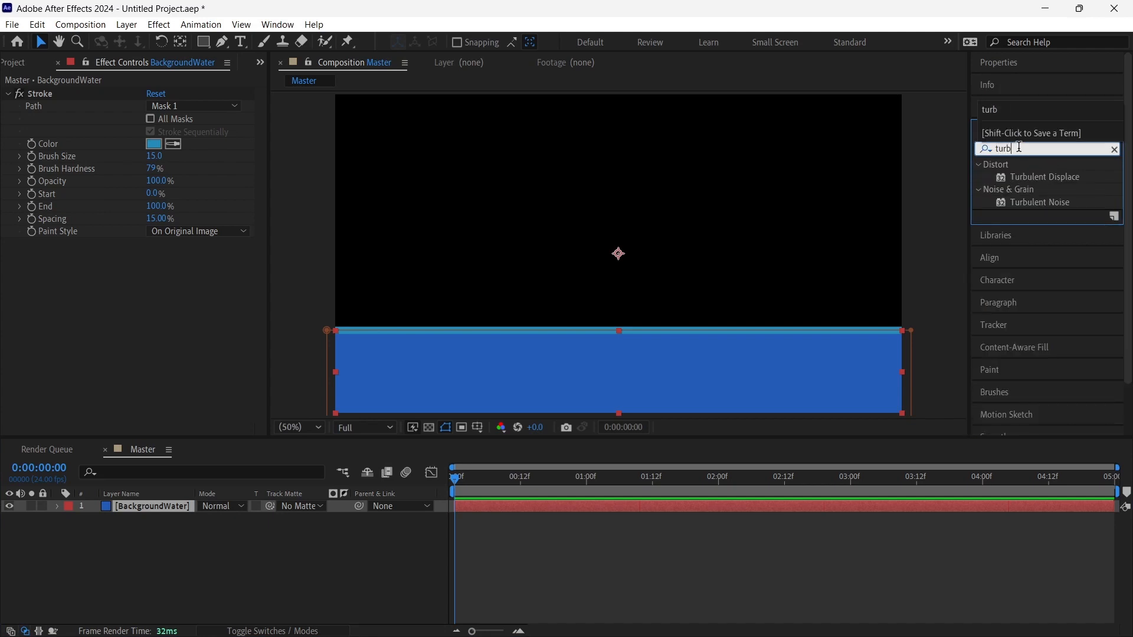
pyautogui.moveTo(1025, 177)
pyautogui.mouseDown()
pyautogui.moveTo(16, 485)
pyautogui.moveTo(123, 509)
pyautogui.mouseUp()
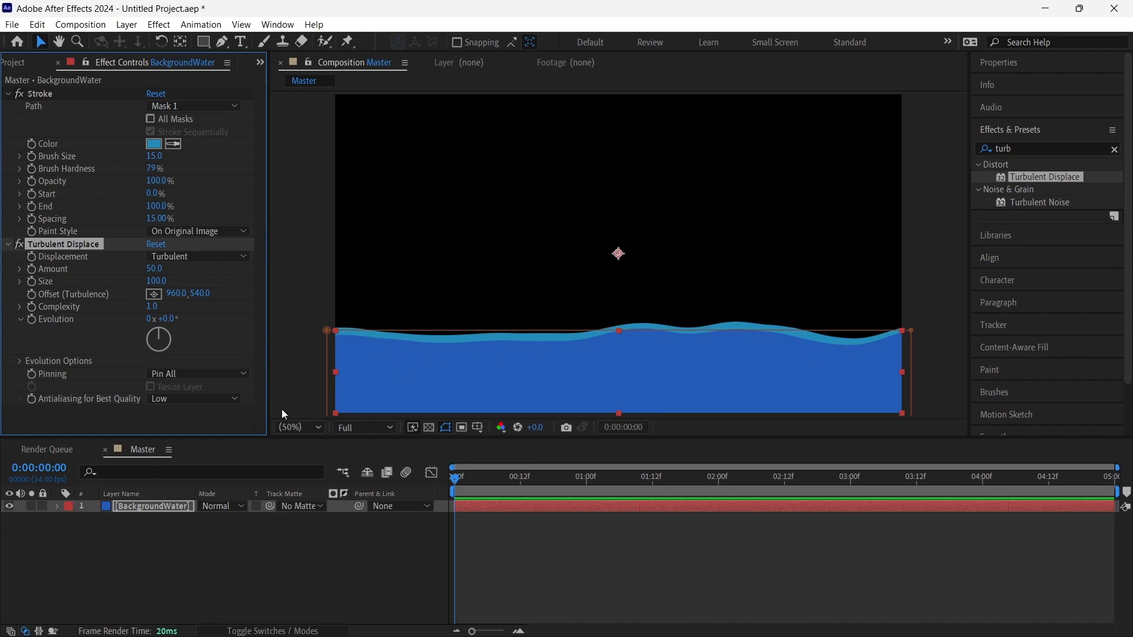
# Set a keyframe for Turbulent Displace's Evolution at the start of the timeline, 0:00:00:00.
pyautogui.click(57, 507)
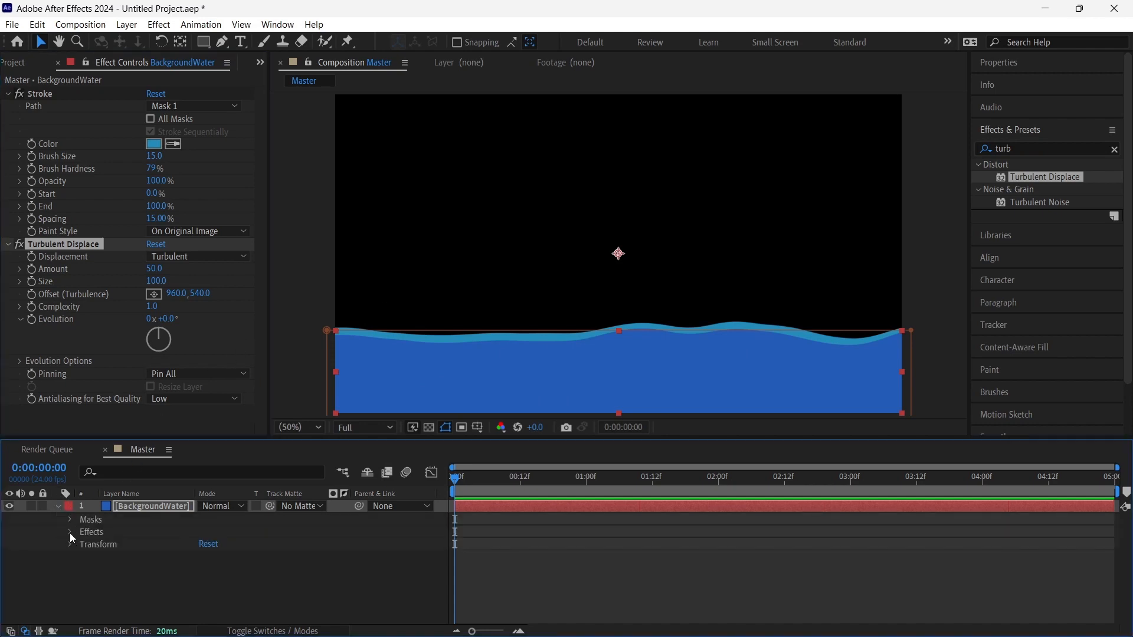
pyautogui.click(69, 533)
pyautogui.click(83, 557)
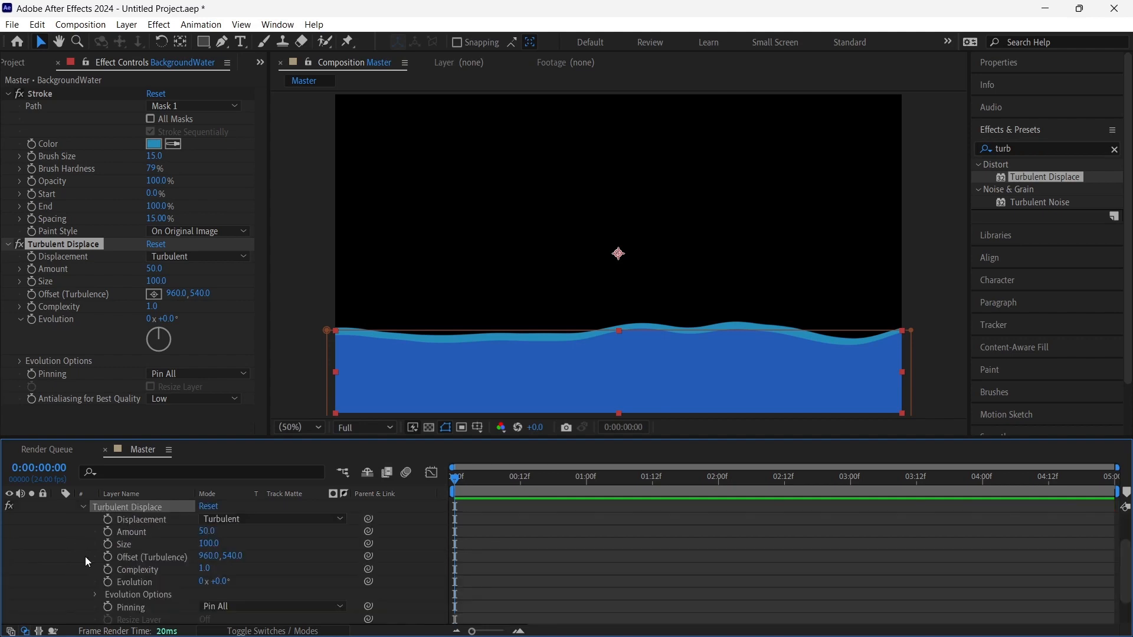
pyautogui.moveTo(455, 484)
pyautogui.mouseDown()
pyautogui.moveTo(477, 485)
pyautogui.moveTo(440, 485)
pyautogui.mouseUp()
pyautogui.click(107, 582)
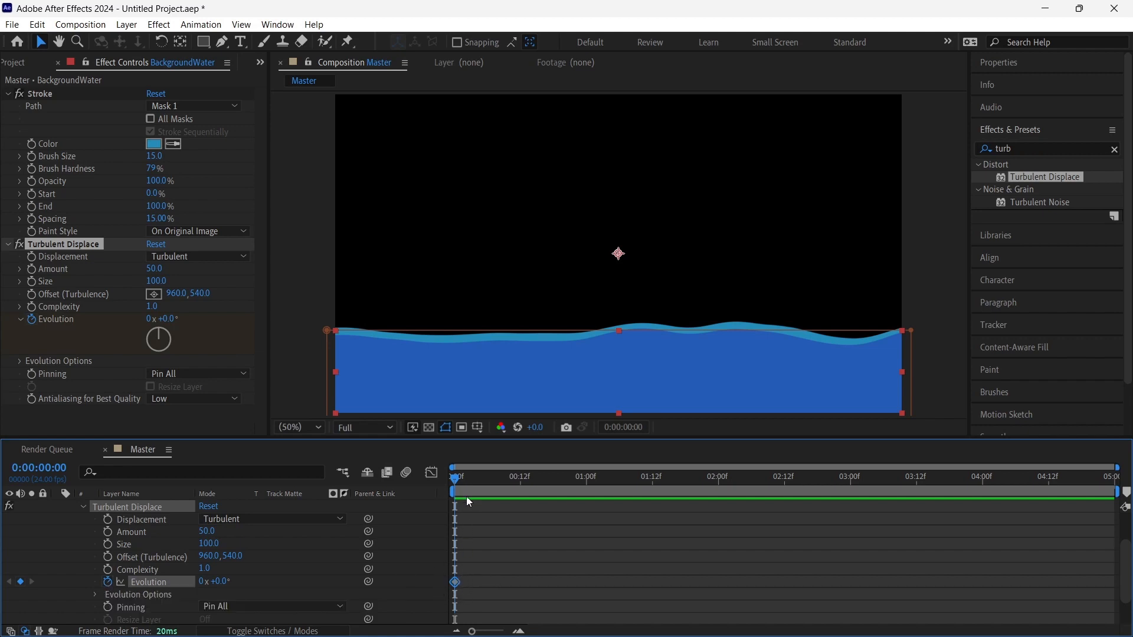
# Set Turbulent Displace's Evolution to 3 full revolutions at the last frame, 0:00:04:23.
pyautogui.moveTo(456, 482); pyautogui.dragTo(1010, 480)
pyautogui.press('End')
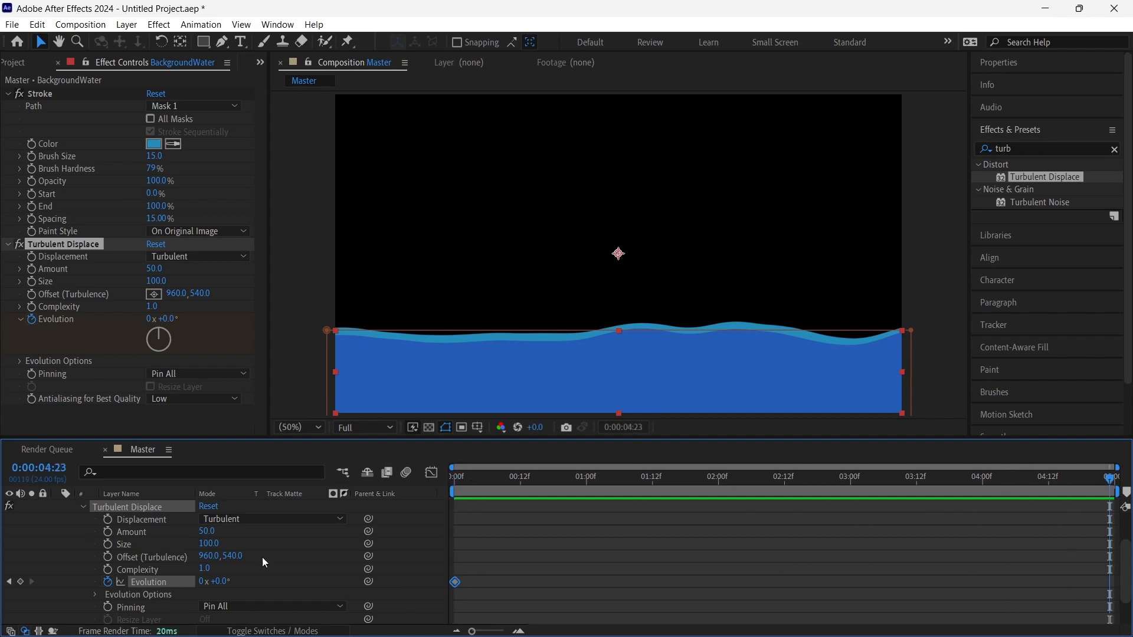
pyautogui.click(203, 582)
pyautogui.moveTo(157, 623)
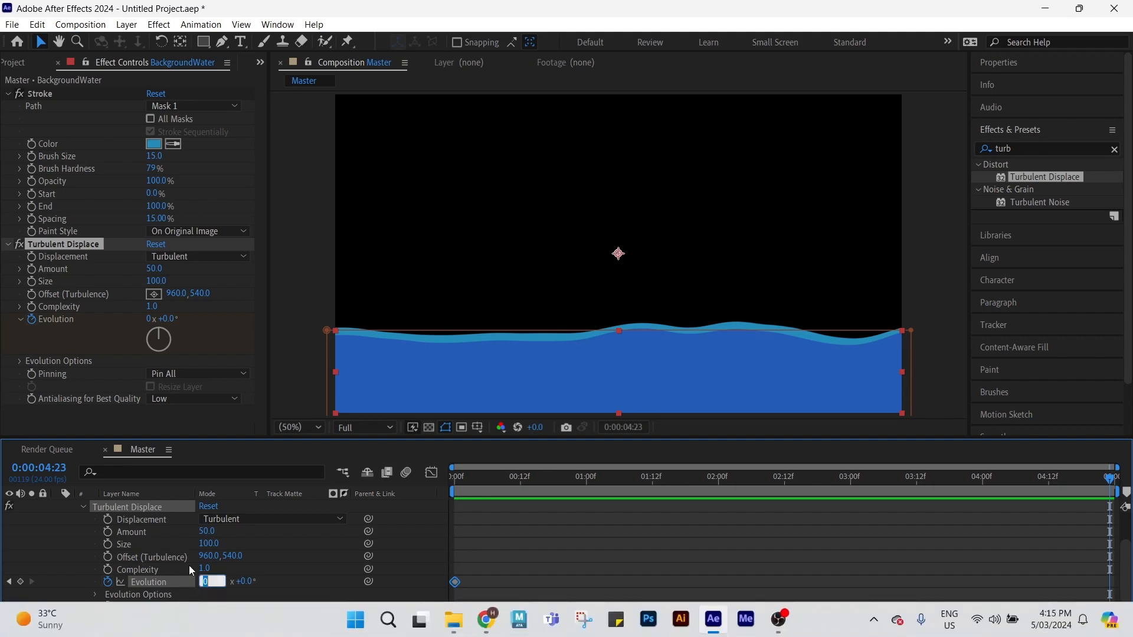
pyautogui.write('3')
pyautogui.press('Return')
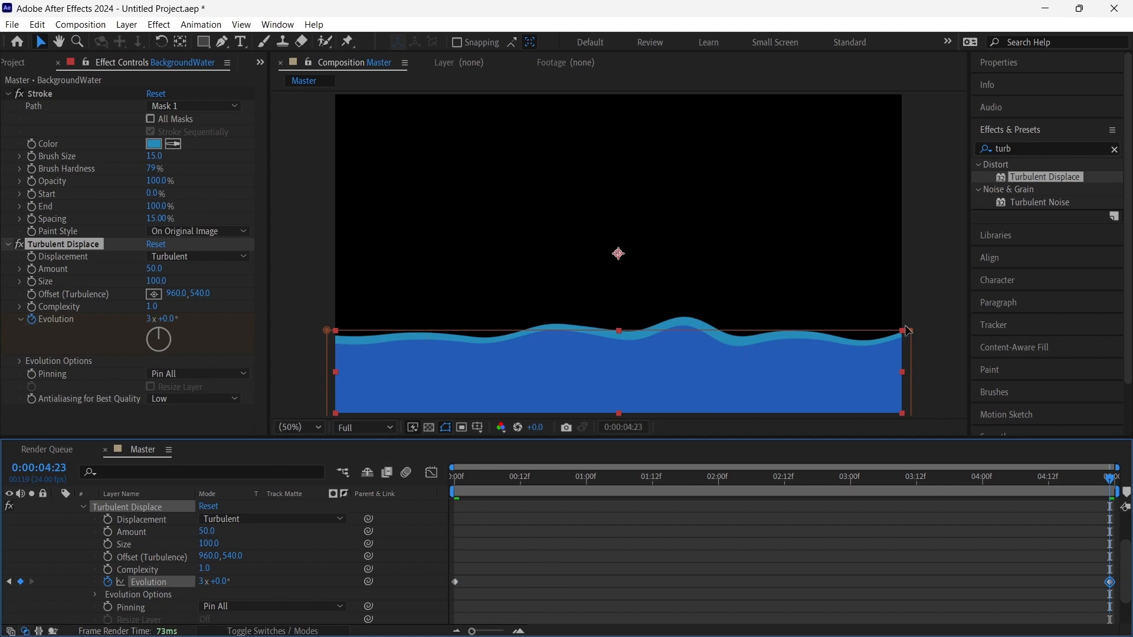
# Preview the BackgroundWater wave animation from the first frame and return to 0:00:00:00.
pyautogui.click(454, 481)
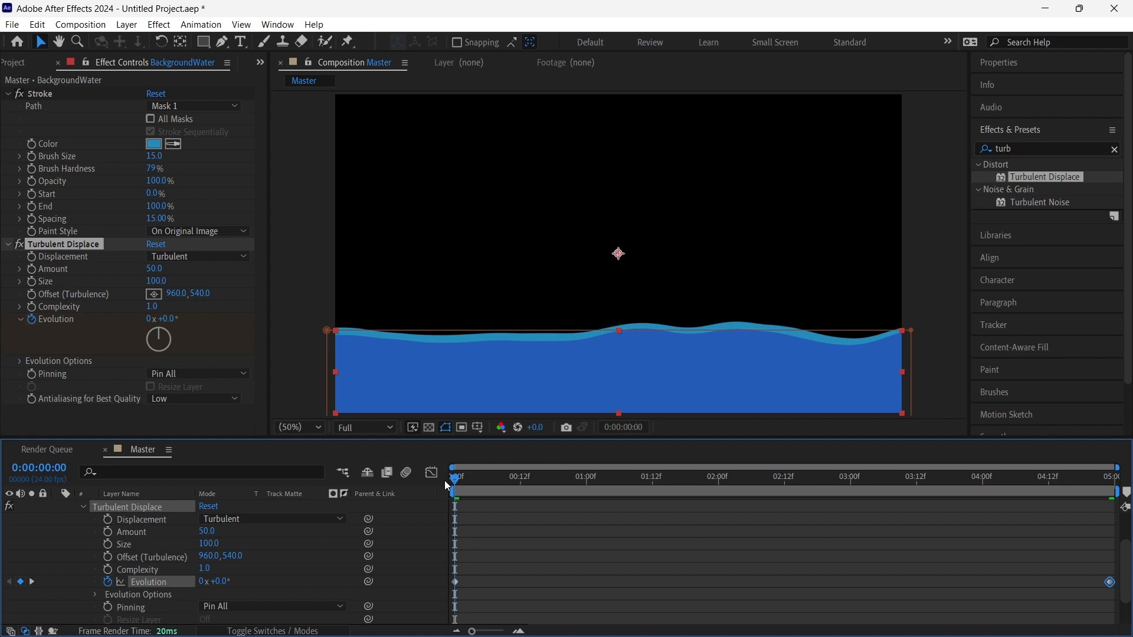
pyautogui.press('space')
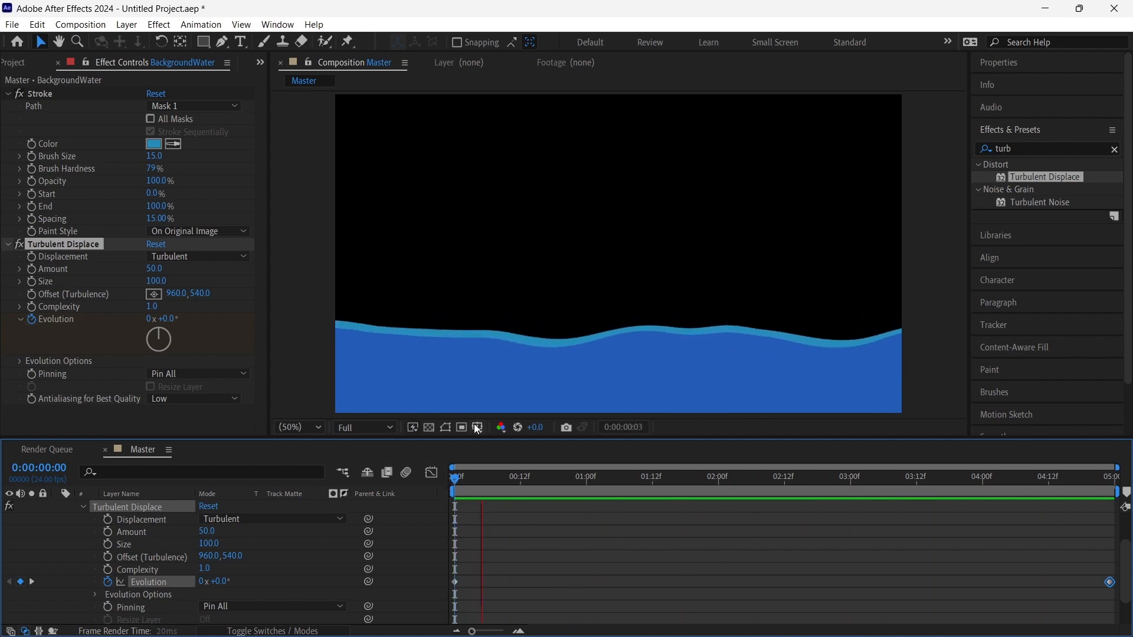
pyautogui.press('space')
pyautogui.press('space')
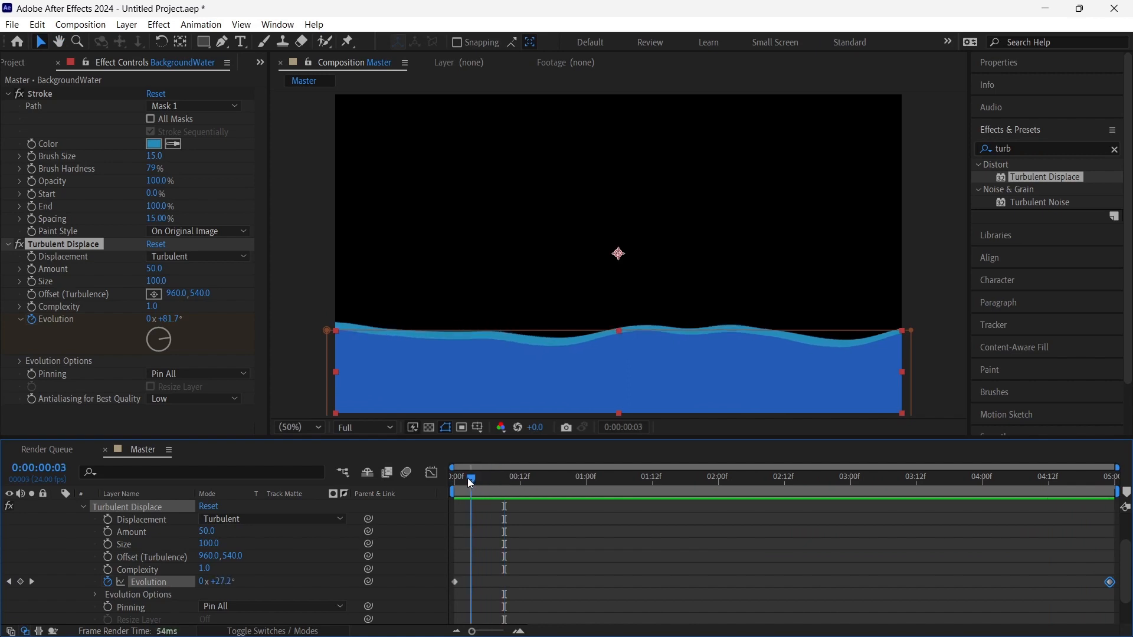
pyautogui.press('space')
pyautogui.moveTo(518, 490); pyautogui.dragTo(381, 521)
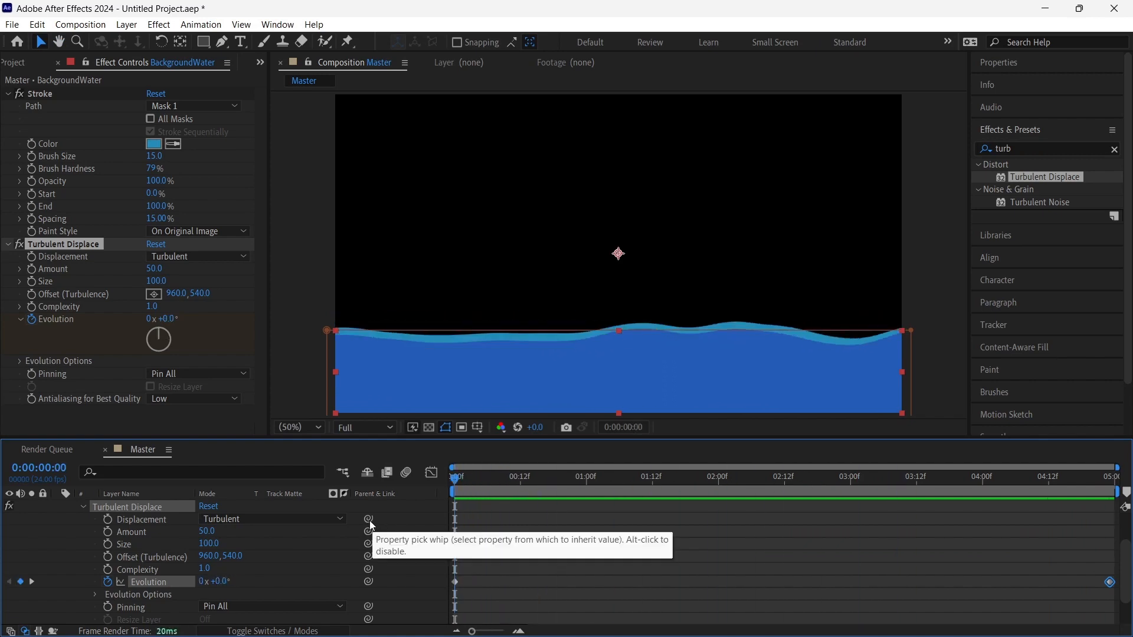
# Set Turbulent Displace's Amount to 35 and Size to 80 on the BackgroundWater layer.
pyautogui.click(207, 532)
pyautogui.write('35')
pyautogui.press('Return')
pyautogui.click(208, 544)
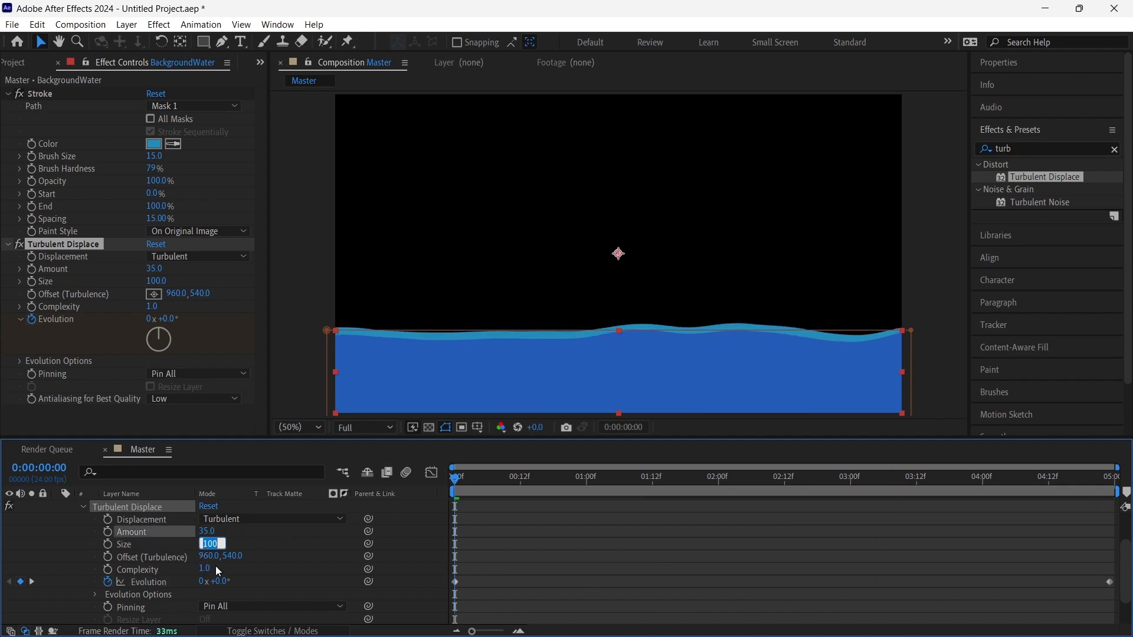
pyautogui.write('80')
pyautogui.press('Return')
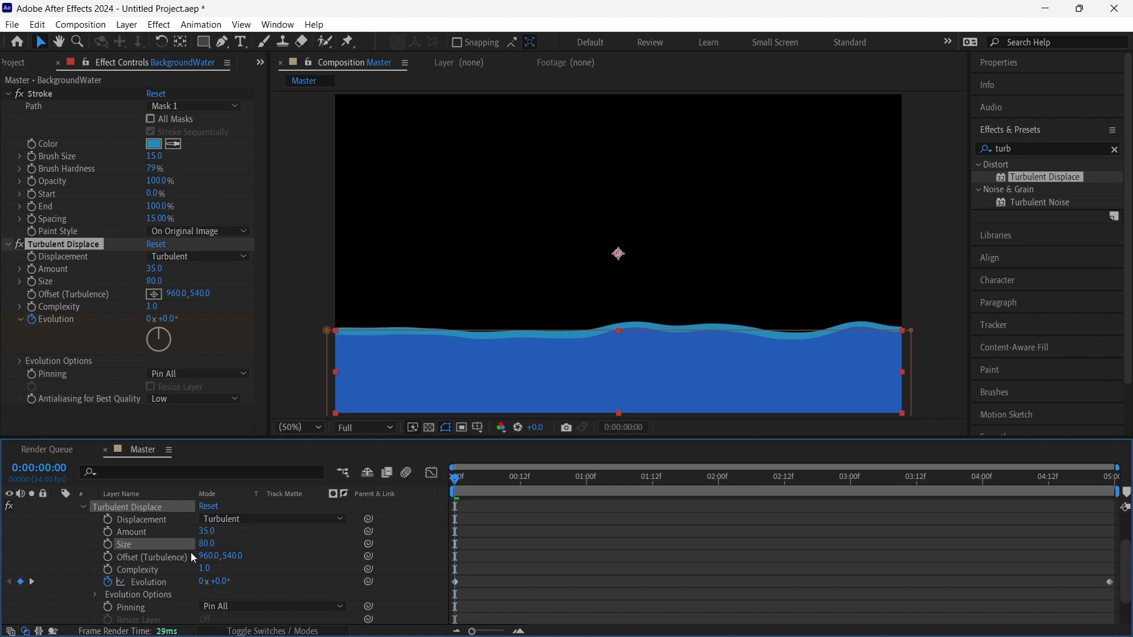
# Play back the gentler waves from the start of the composition, then return to the first frame.
pyautogui.press('space')
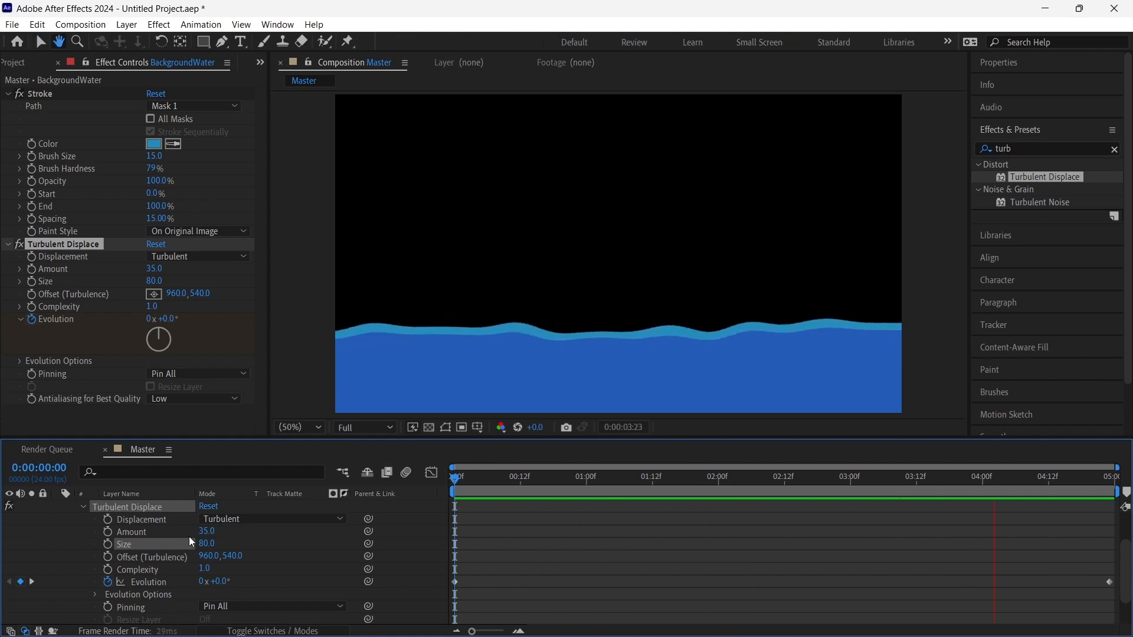
pyautogui.press('space')
pyautogui.click(453, 476)
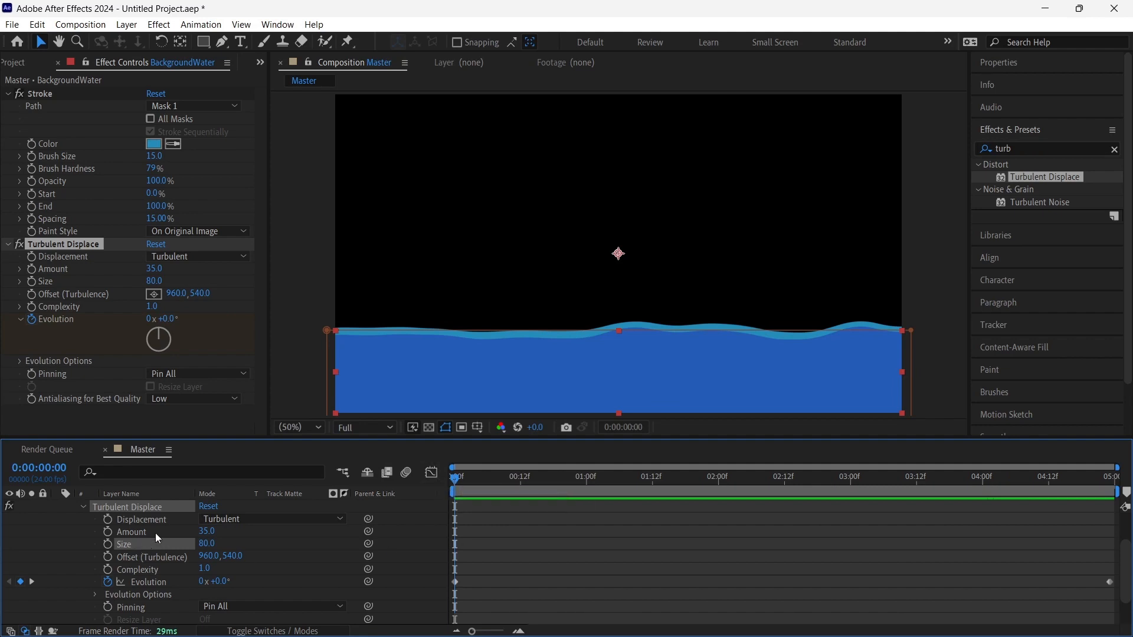
# Set a Mask Path keyframe for BackgroundWater's Mask 1 at 0:00:00:00.
pyautogui.click(86, 506)
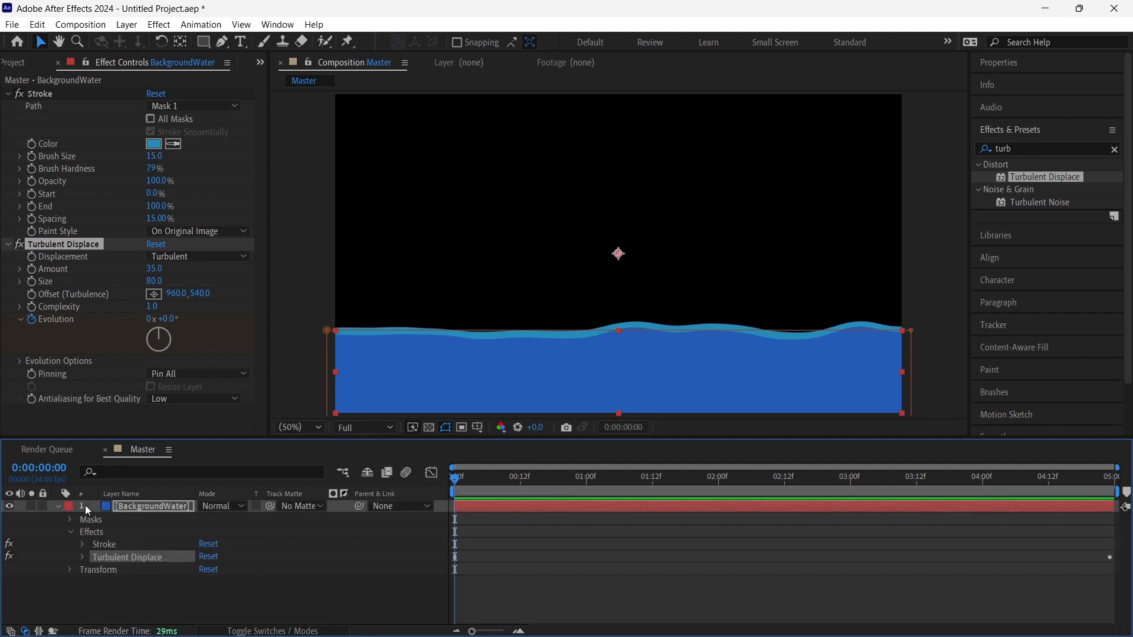
pyautogui.click(87, 519)
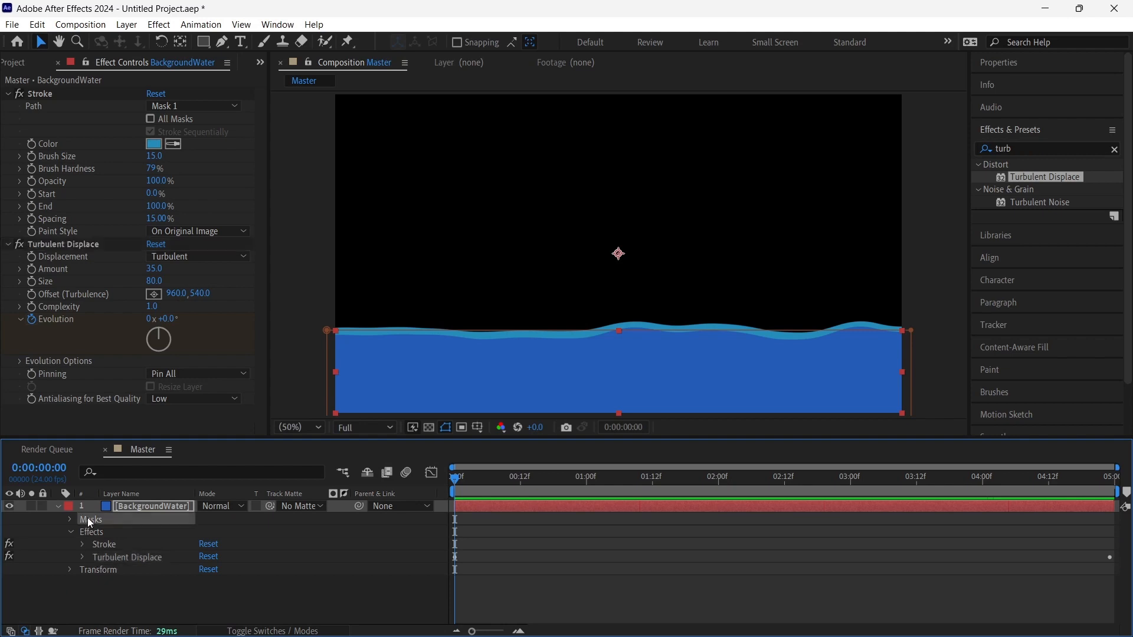
pyautogui.click(70, 519)
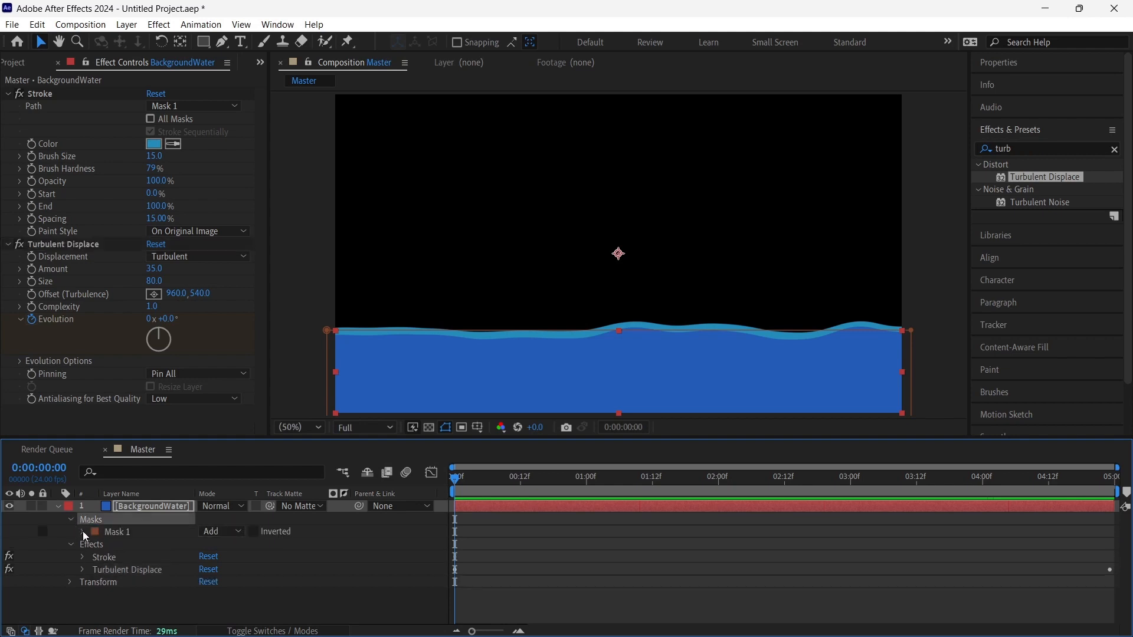
pyautogui.click(83, 532)
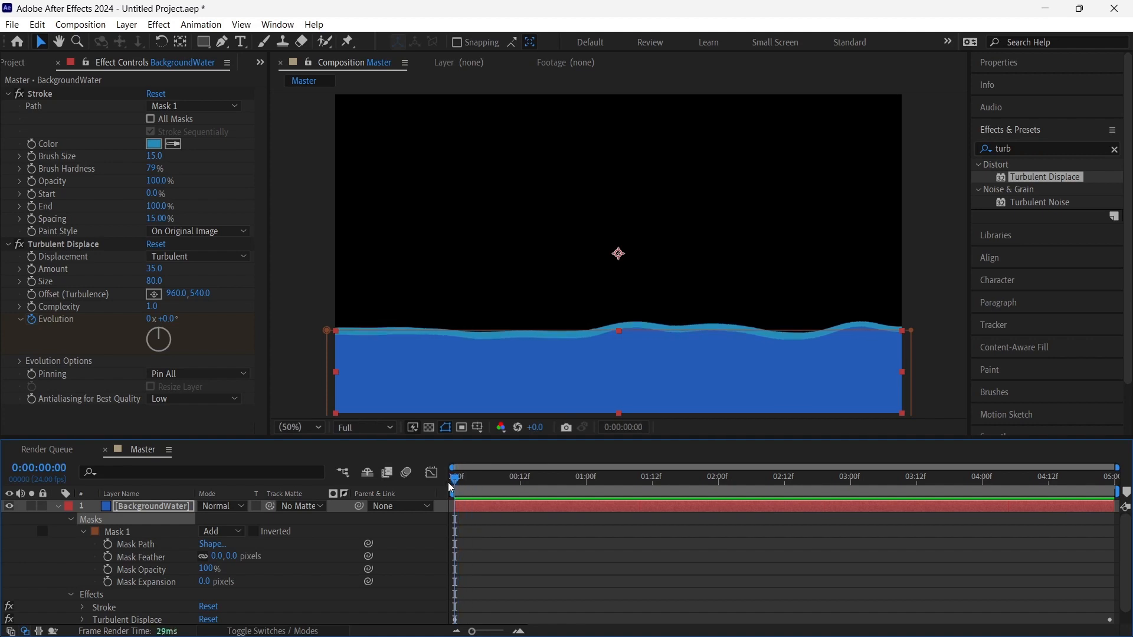
pyautogui.click(108, 545)
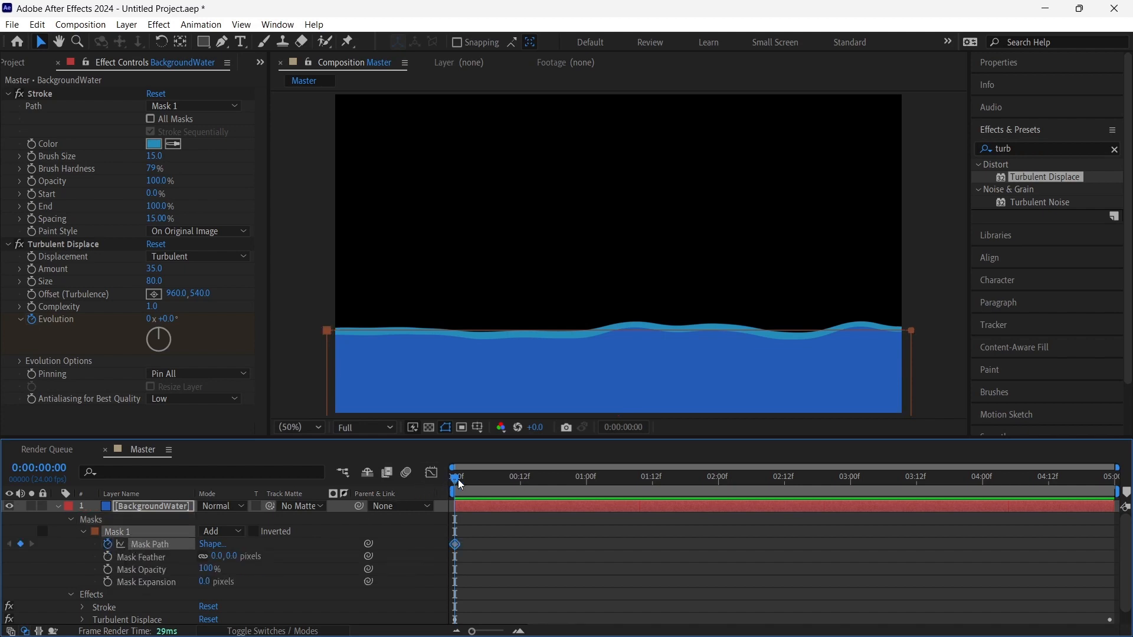
# At the last frame, 0:00:04:23, raise the upper edge of Mask 1 well above the composition frame so the water fills it.
pyautogui.moveTo(454, 484); pyautogui.dragTo(1109, 479)
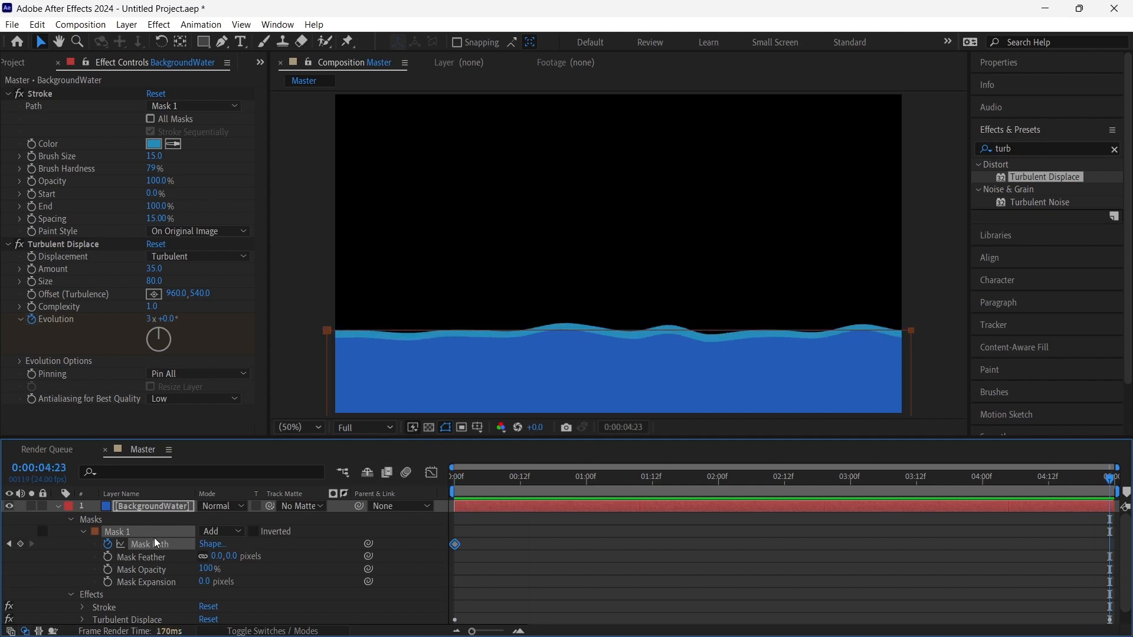
pyautogui.moveTo(156, 543); pyautogui.dragTo(1010, 270)
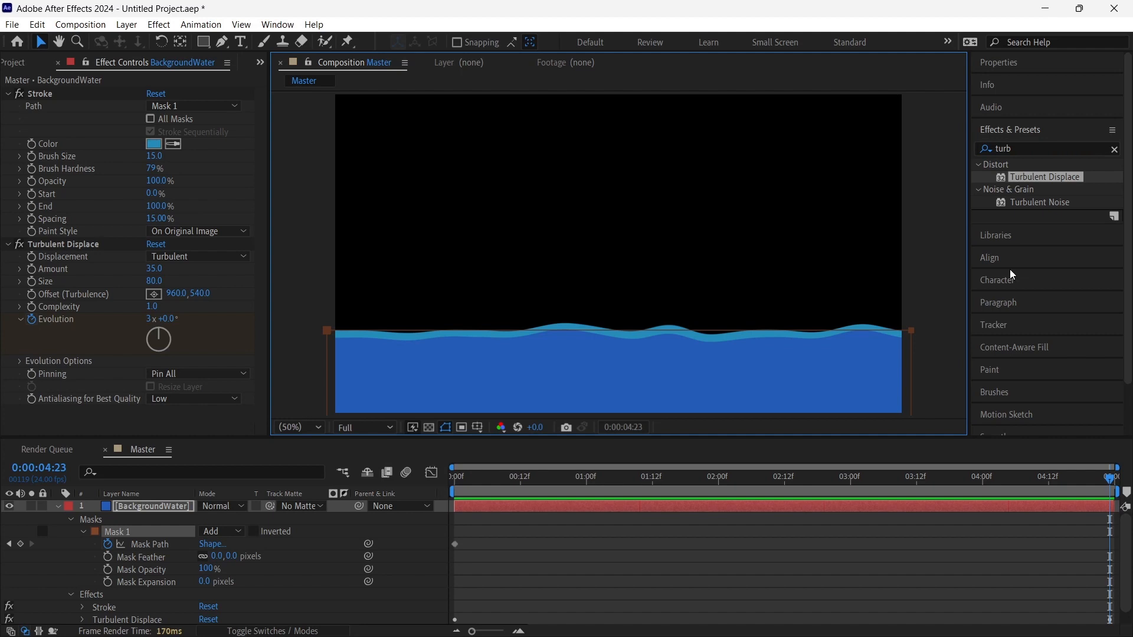
pyautogui.hotkey('shift', 'Up')
pyautogui.hotkey('shift', 'Up')
pyautogui.hotkey('shift', 'Up')
pyautogui.hotkey('shift', 'Up')
pyautogui.hotkey('shift', 'Up')
pyautogui.hotkey('shift', 'Up')
pyautogui.hotkey('shift', 'Up')
pyautogui.hotkey('shift', 'Up')
pyautogui.hotkey('shift', 'Up')
pyautogui.hotkey('shift', 'Up')
pyautogui.hotkey('shift', 'Up')
pyautogui.hotkey('shift', 'Up')
pyautogui.hotkey('shift', 'Up')
pyautogui.hotkey('shift', 'Up')
pyautogui.hotkey('shift', 'Up')
pyautogui.hotkey('shift', 'Up')
pyautogui.hotkey('shift', 'Up')
pyautogui.hotkey('shift', 'Up')
pyautogui.hotkey('shift', 'Up')
pyautogui.hotkey('shift', 'Up')
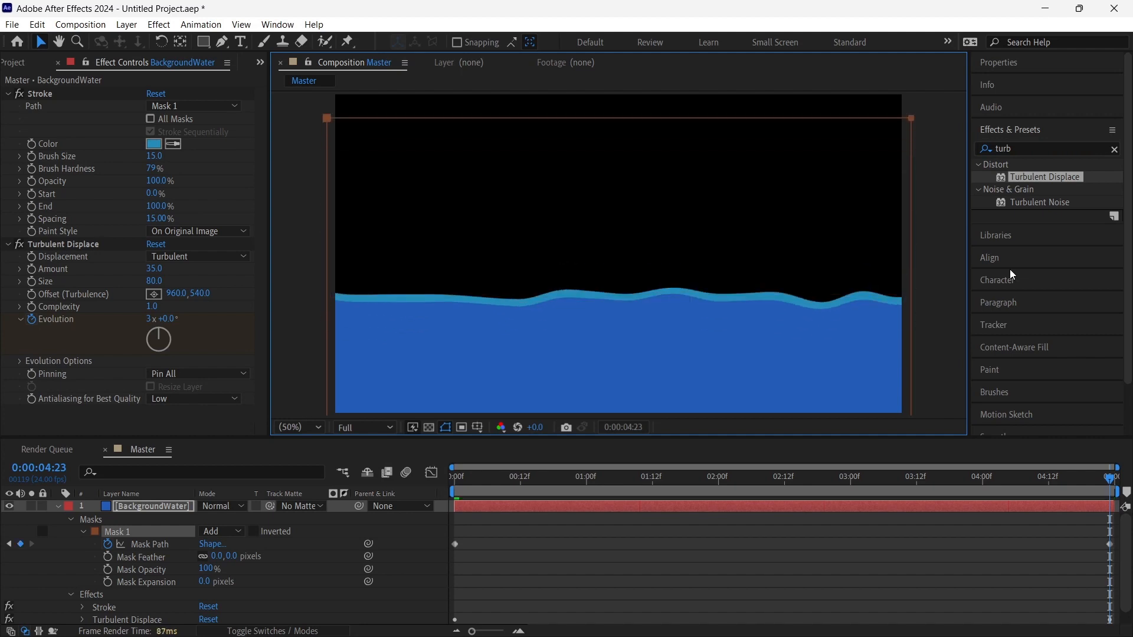
pyautogui.hotkey('shift', 'Up')
pyautogui.hotkey('shift', 'Up')
pyautogui.hotkey('shift', 'Up')
pyautogui.hotkey('shift', 'Up')
pyautogui.hotkey('shift', 'Up')
pyautogui.hotkey('shift', 'Up')
pyautogui.hotkey('shift', 'Up')
pyautogui.hotkey('shift', 'Up')
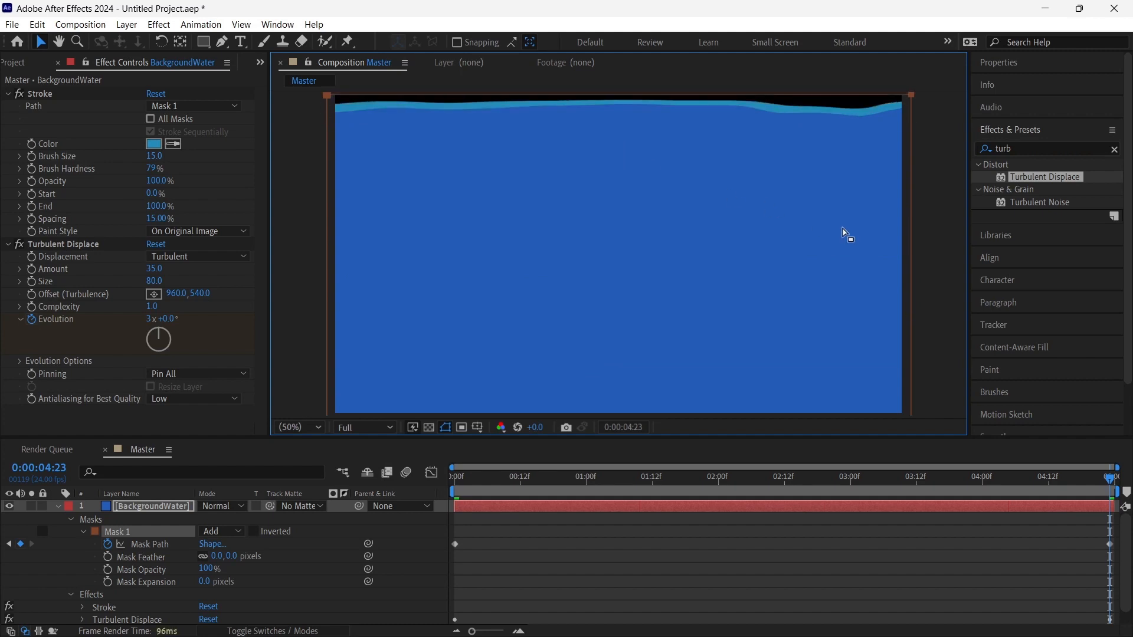
pyautogui.hotkey('shift', 'Up')
pyautogui.hotkey('shift', 'Up')
pyautogui.hotkey('shift', 'Up')
pyautogui.scroll(-2, 932, 269)
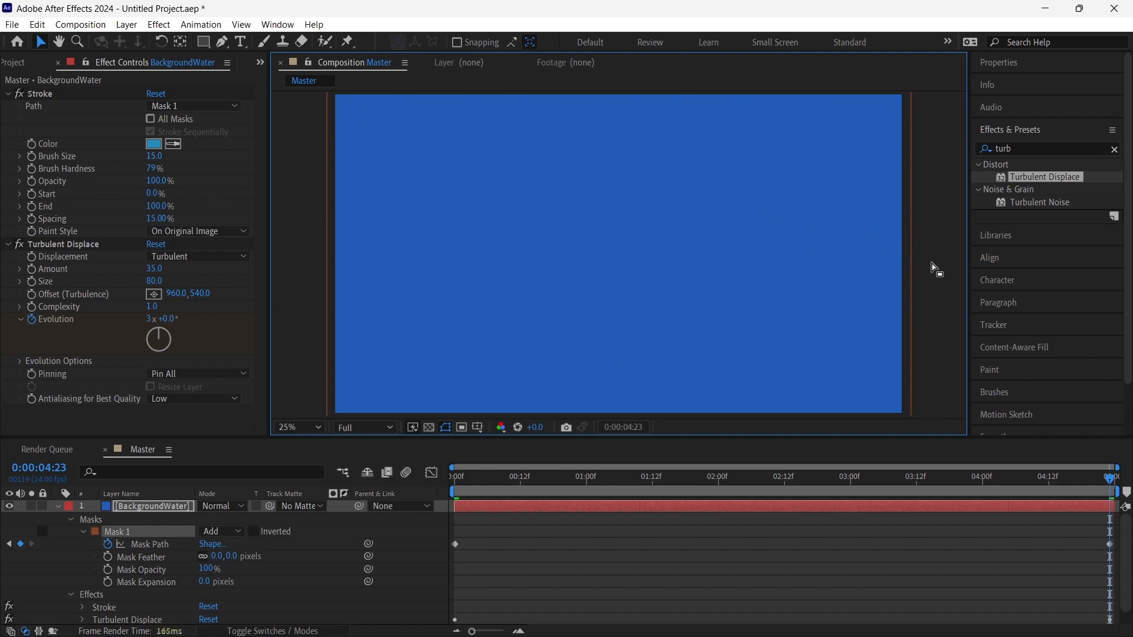
pyautogui.hotkey('shift', 'Up')
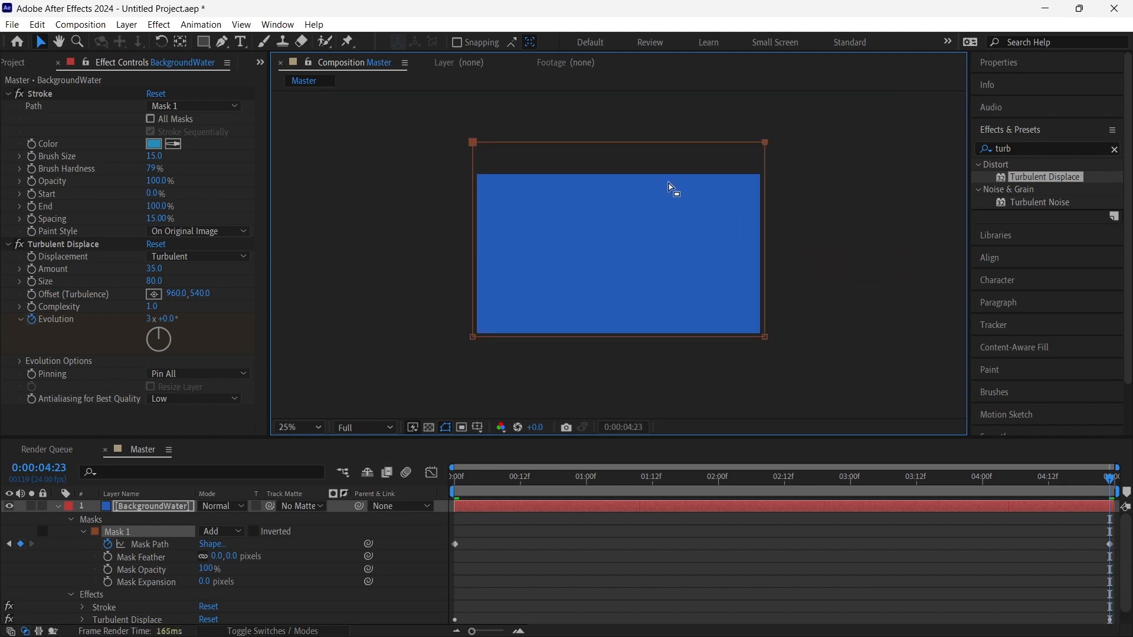
pyautogui.hotkey('shift', 'Up')
pyautogui.hotkey('shift', 'Up')
pyautogui.hotkey('shift', 'Up')
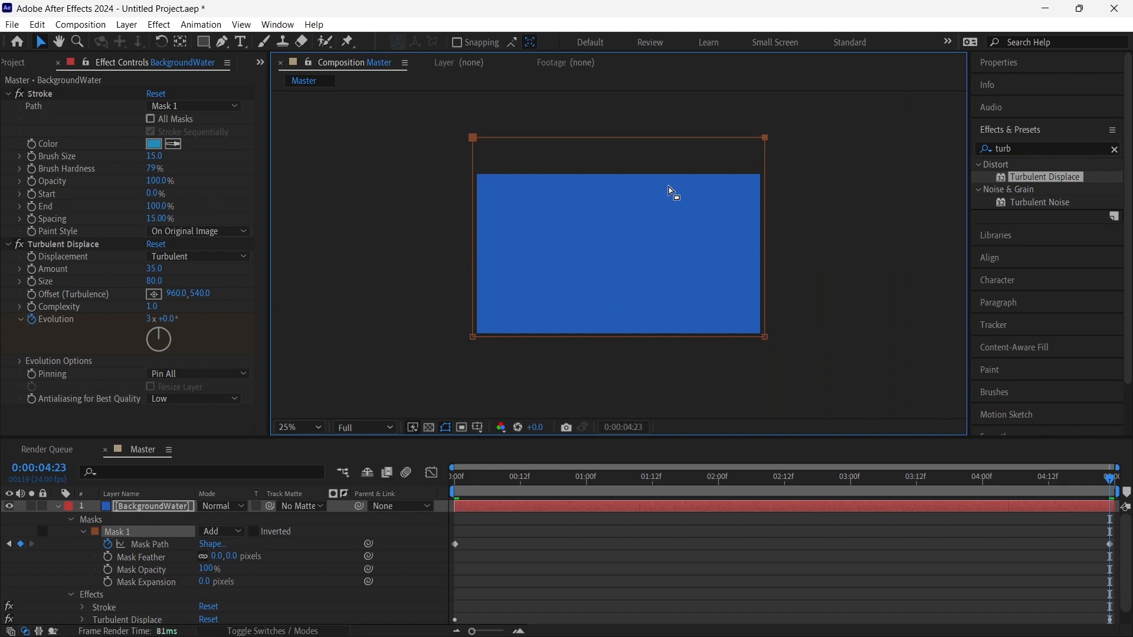
# Preview the rising water animation from the first frame and return to 0:00:00:00.
pyautogui.click(458, 479)
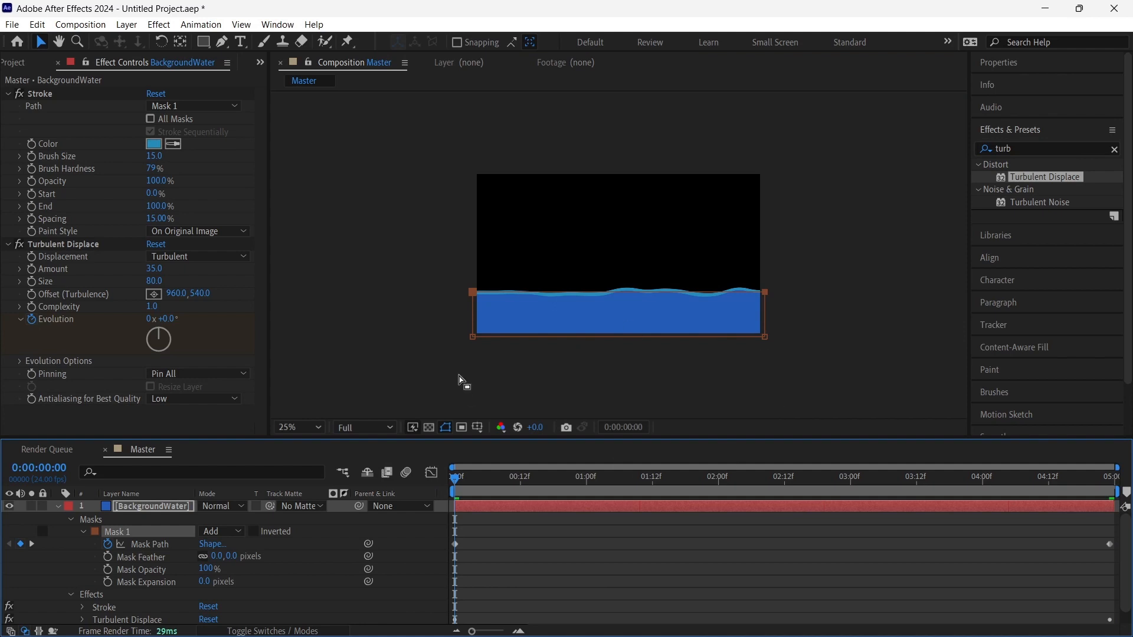
pyautogui.press('space')
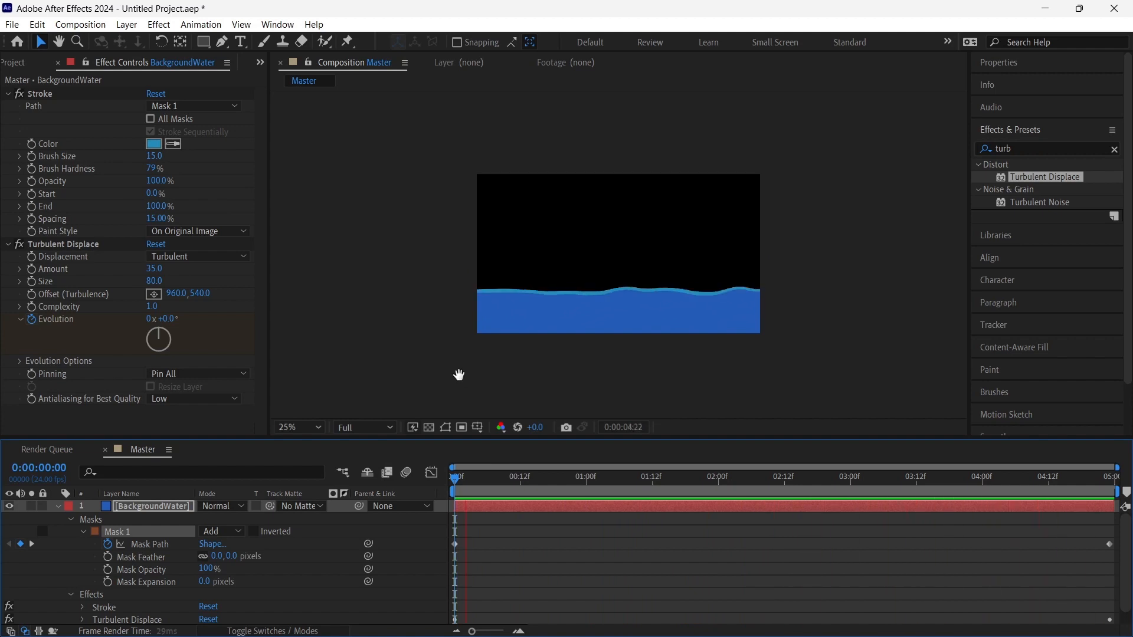
pyautogui.press('space')
pyautogui.click(459, 470)
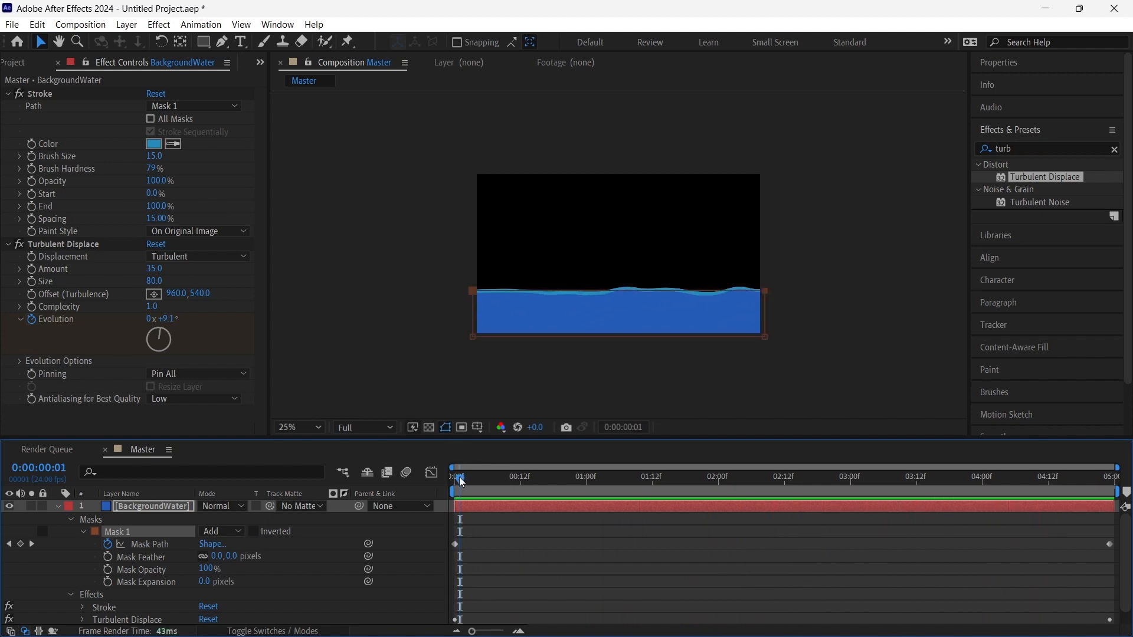
pyautogui.moveTo(462, 482); pyautogui.dragTo(459, 482)
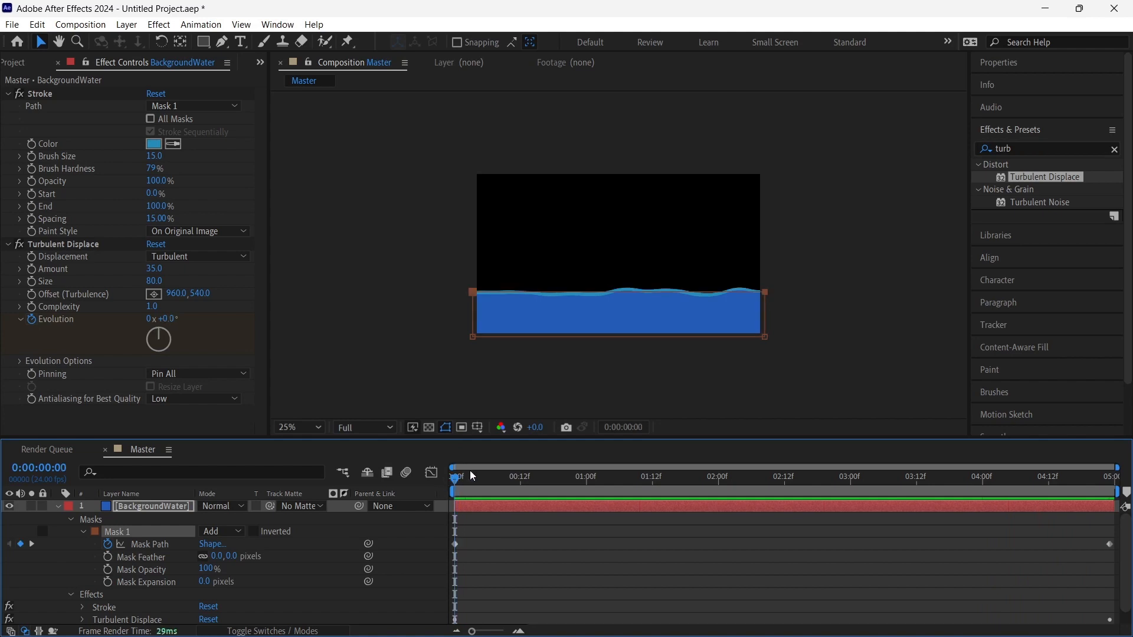
# Collapse the BackgroundWater layer's properties and start a new 1920 x 1080 px solid named FrontWater.
pyautogui.click(57, 505)
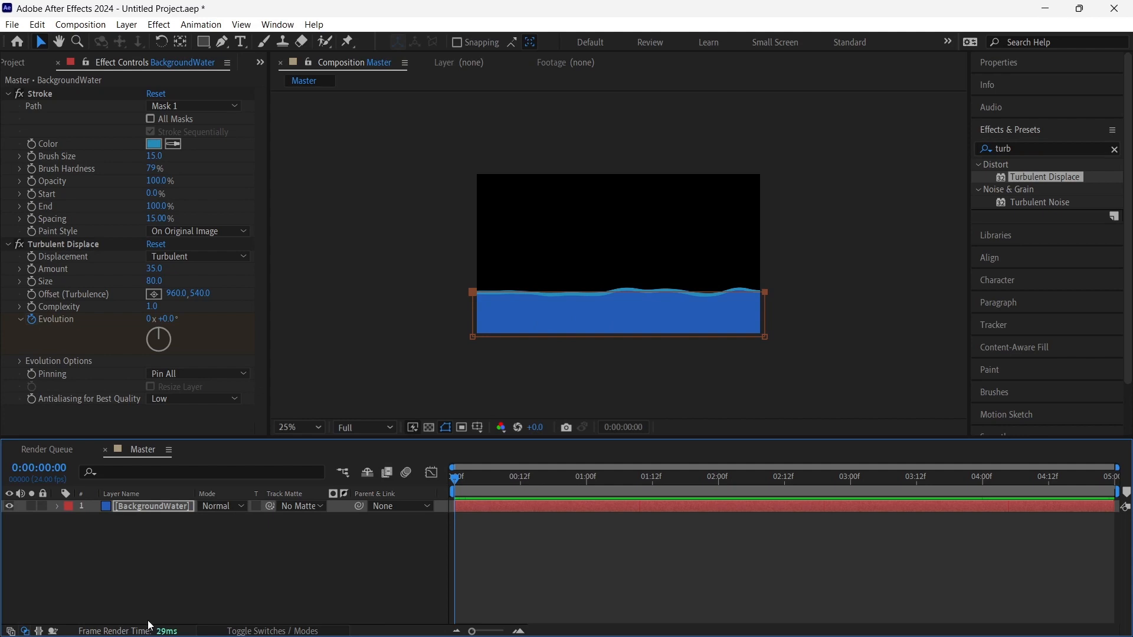
pyautogui.click(144, 511)
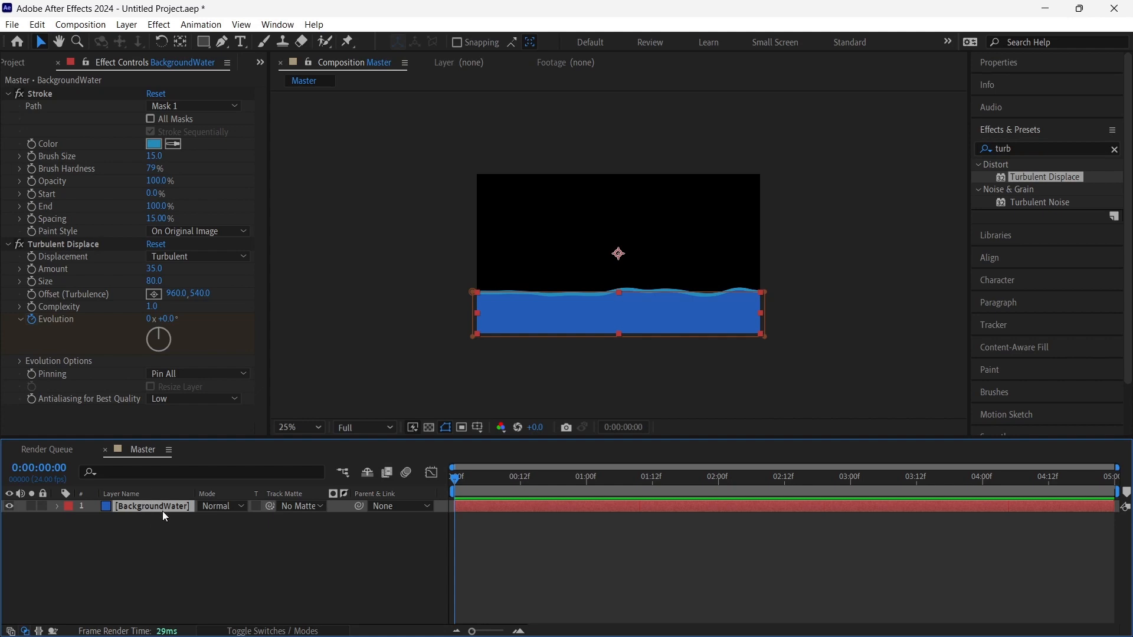
pyautogui.click(169, 552)
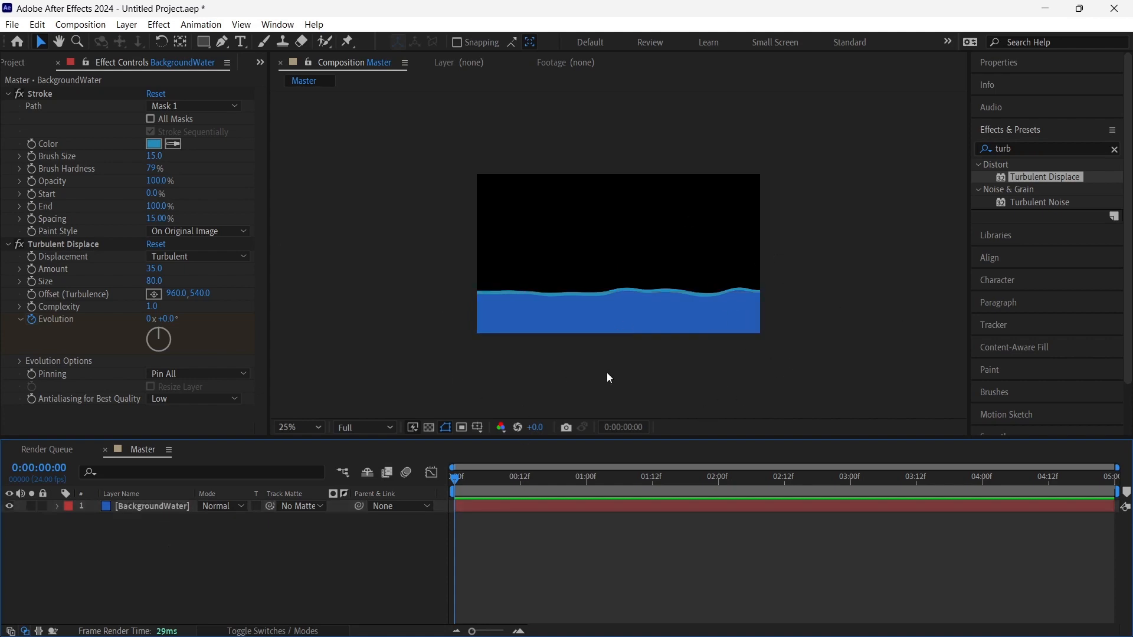
pyautogui.rightClick(171, 554)
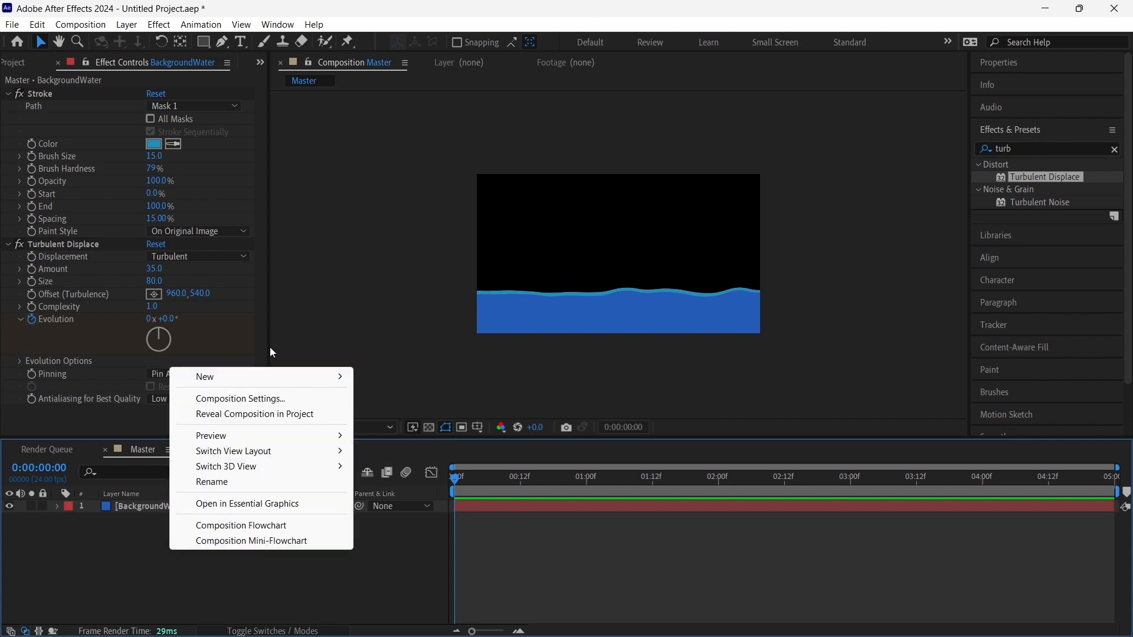
pyautogui.moveTo(269, 378)
pyautogui.click(386, 414)
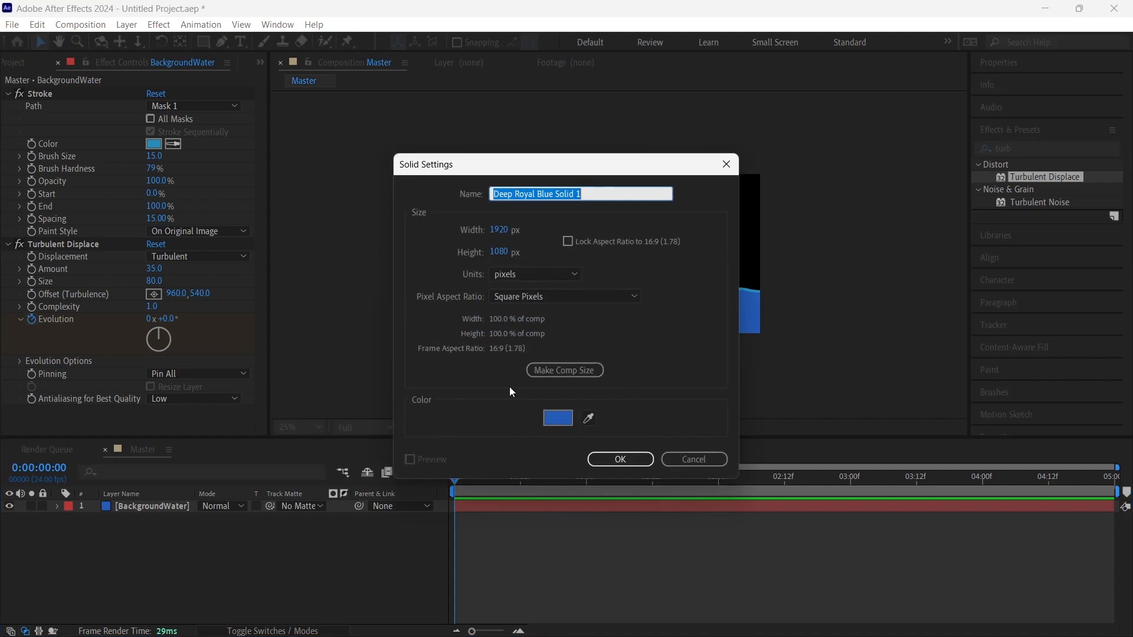
pyautogui.write('FrontWater')
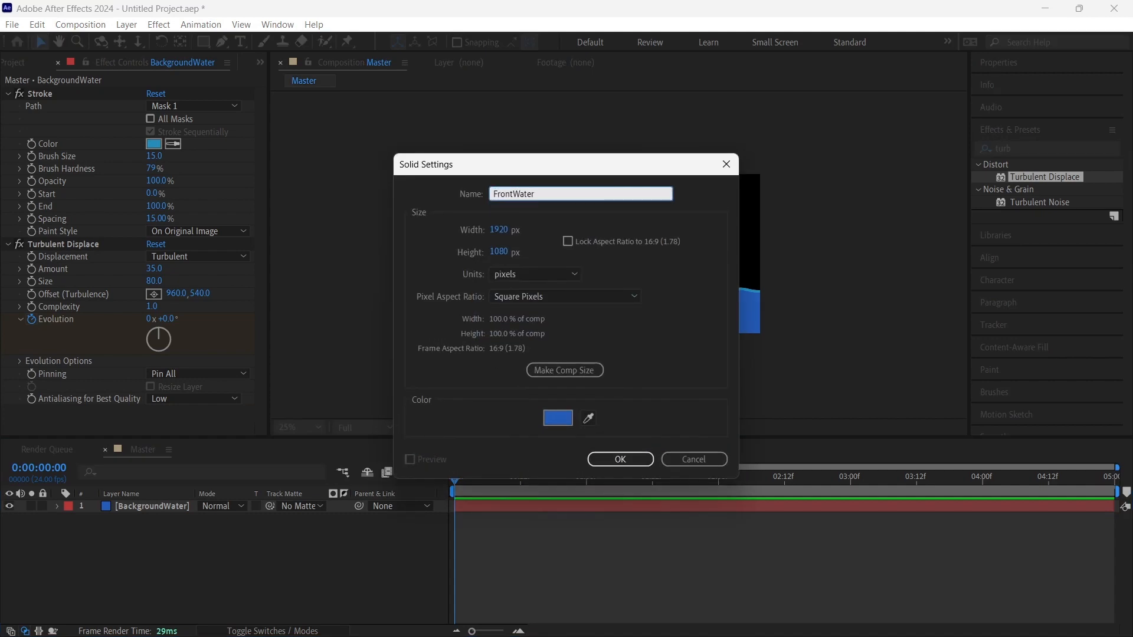
# Give the FrontWater solid a brighter blue than BackgroundWater and create the layer.
pyautogui.click(555, 419)
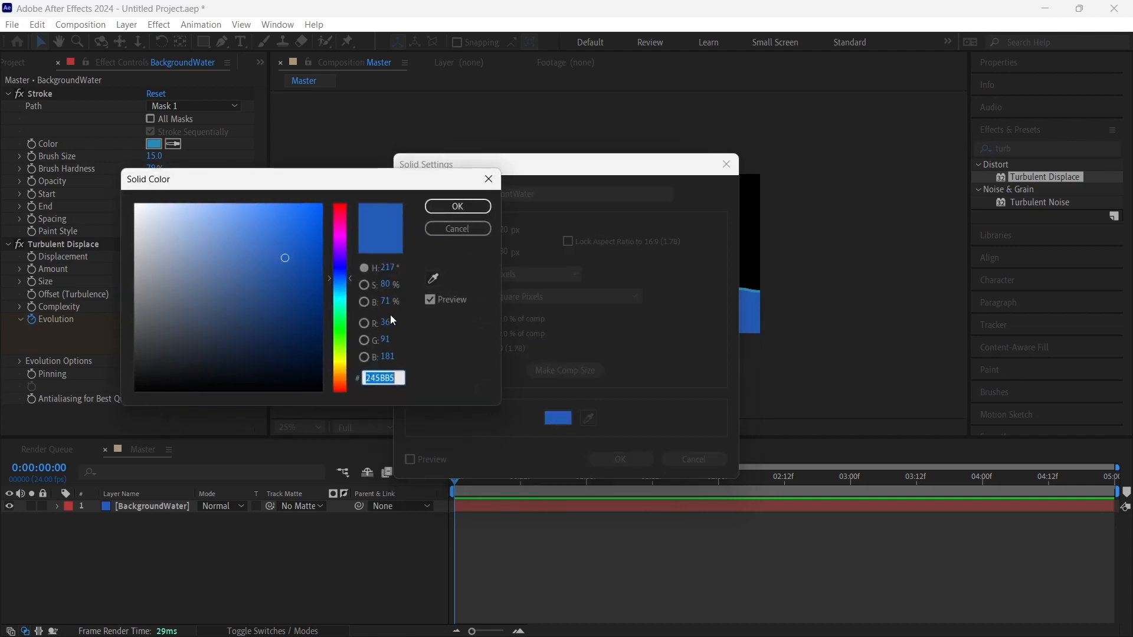
pyautogui.click(270, 244)
pyautogui.moveTo(266, 239); pyautogui.dragTo(281, 231)
pyautogui.moveTo(339, 279); pyautogui.dragTo(340, 279)
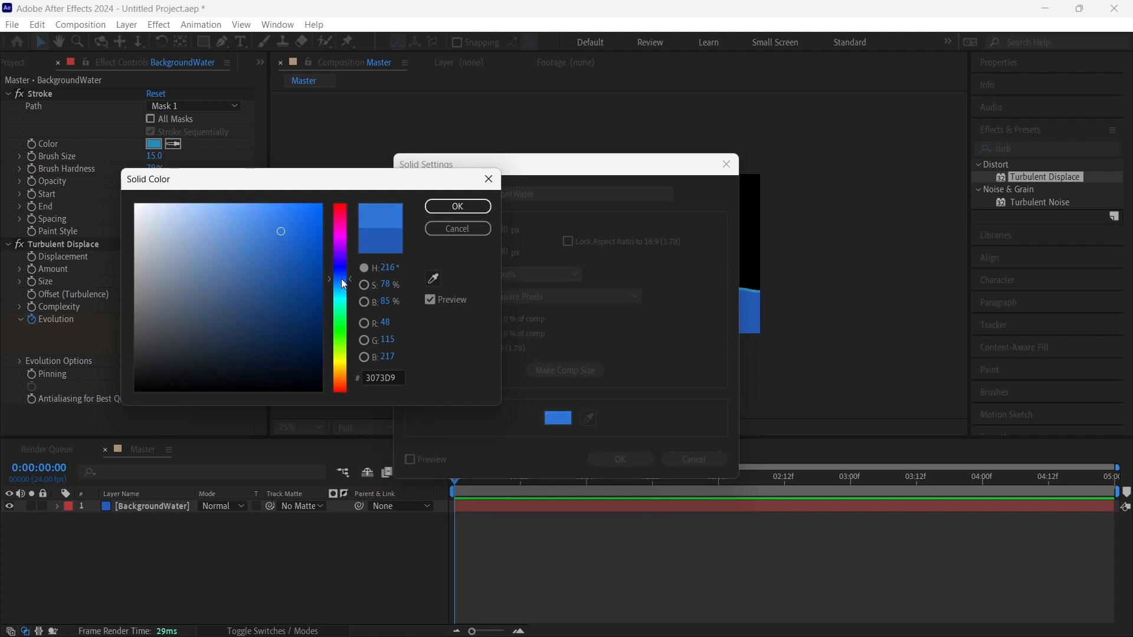
pyautogui.moveTo(280, 231); pyautogui.dragTo(285, 237)
pyautogui.click(451, 206)
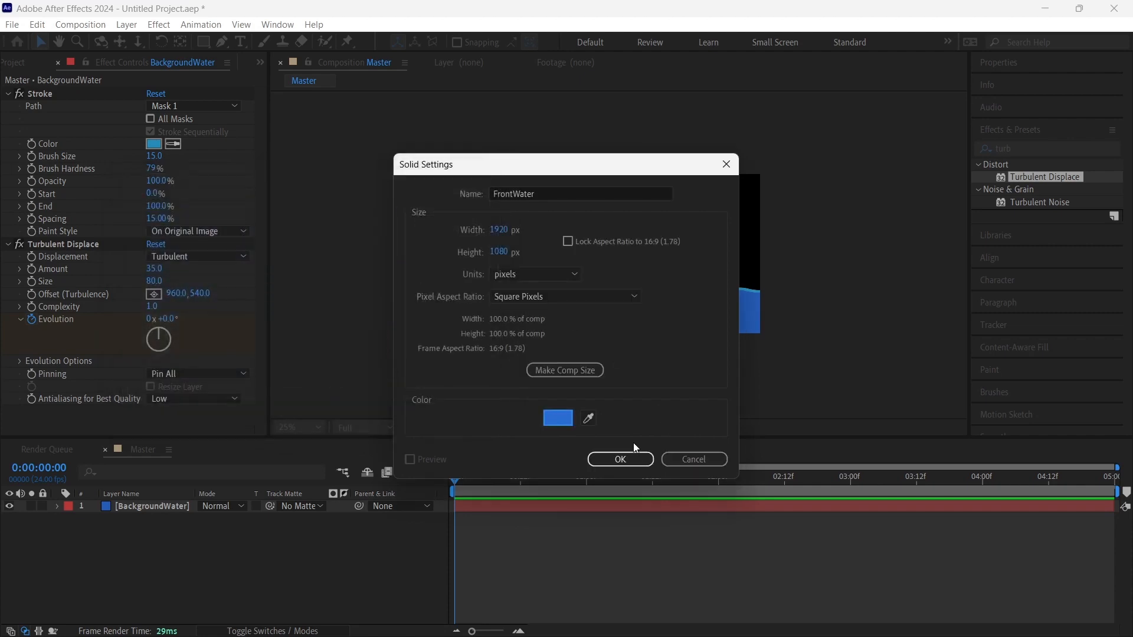
pyautogui.click(620, 459)
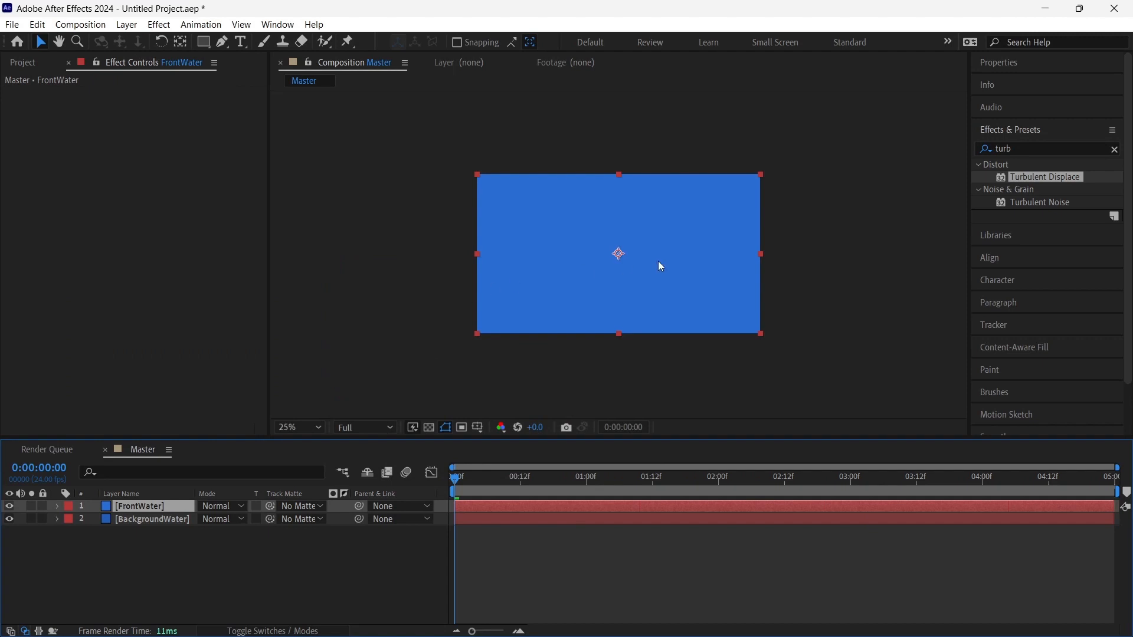
# Add a new mask covering the whole FrontWater layer.
pyautogui.rightClick(127, 508)
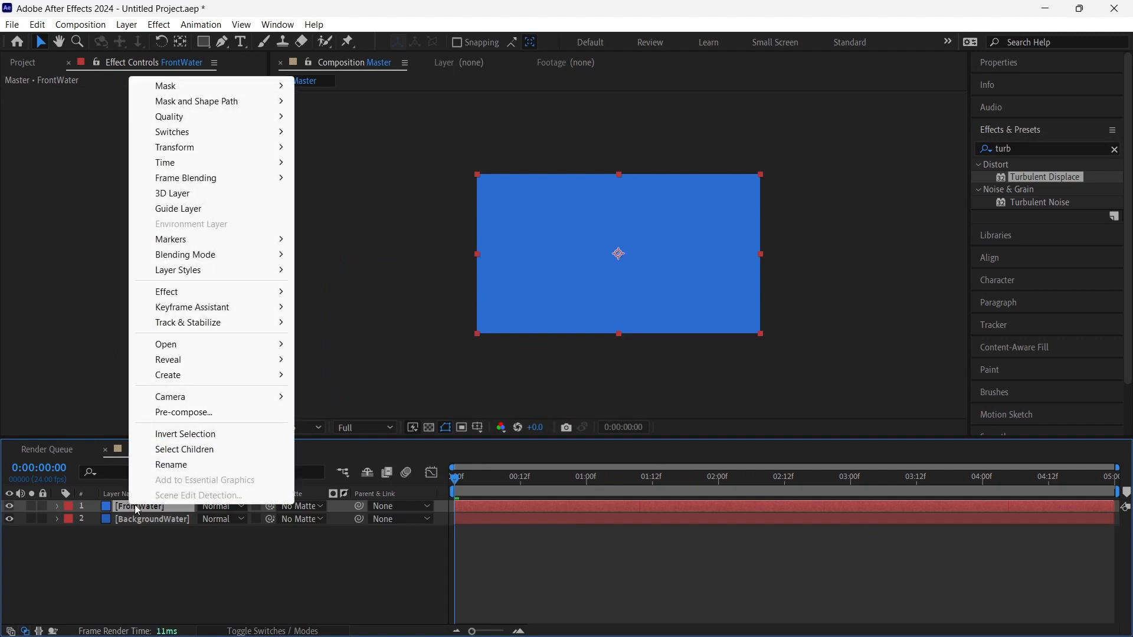
pyautogui.moveTo(168, 86)
pyautogui.click(317, 86)
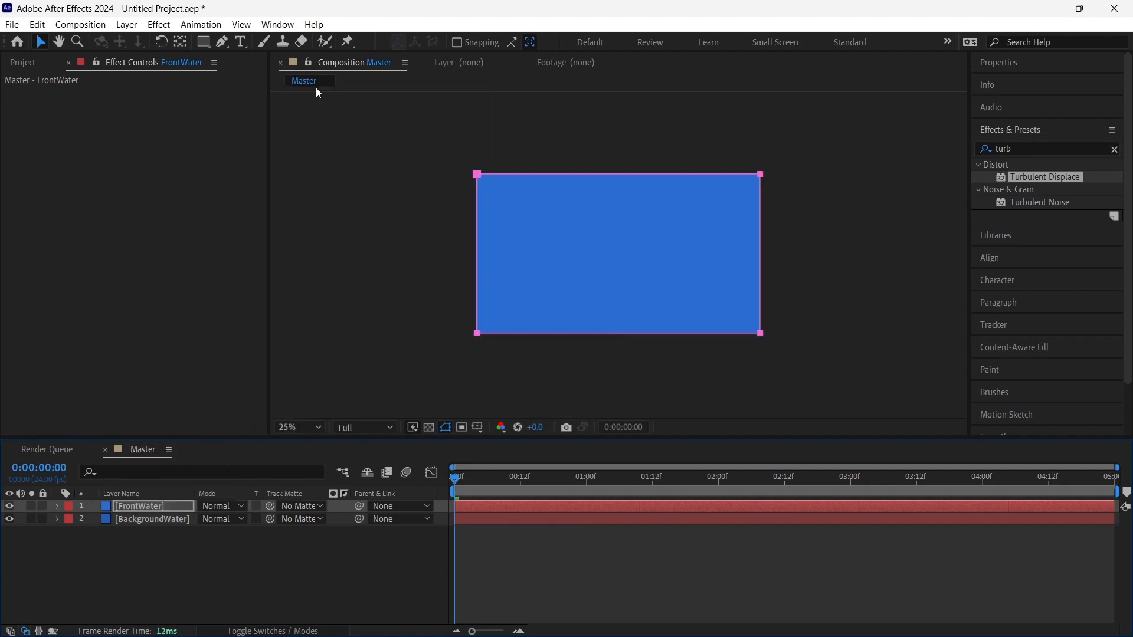
# Lower the upper edge of the FrontWater mask until it lies a little below the BackgroundWater wave line.
pyautogui.moveTo(376, 121); pyautogui.dragTo(859, 201)
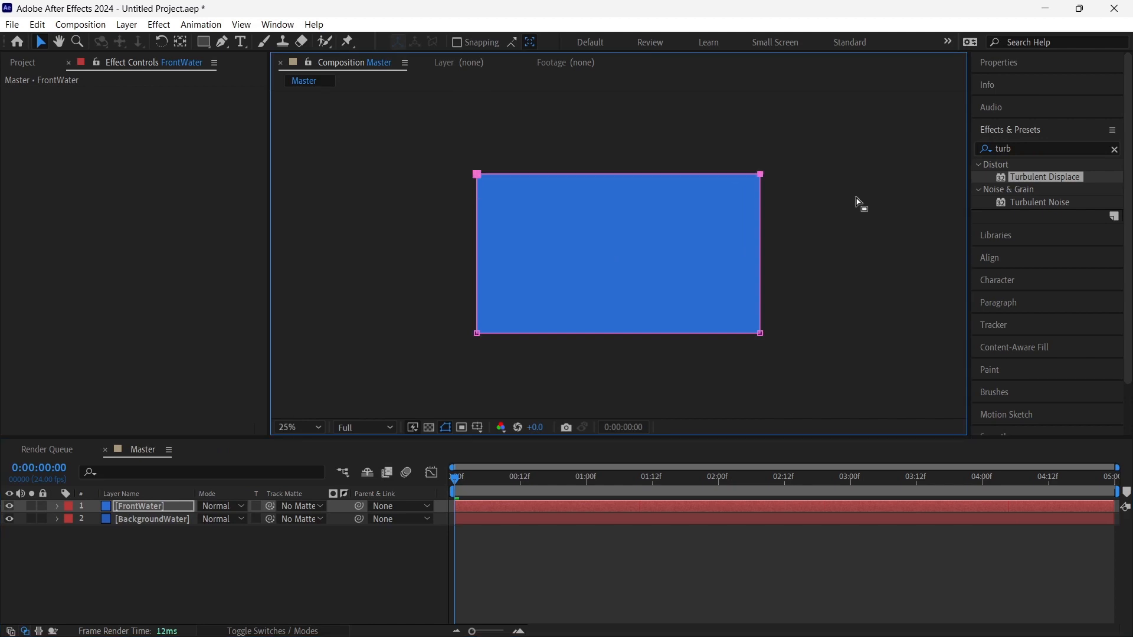
pyautogui.hotkey('shift', 'Down')
pyautogui.hotkey('shift', 'Down')
pyautogui.hotkey('shift', 'Down')
pyautogui.hotkey('shift', 'Down')
pyautogui.hotkey('shift', 'Down')
pyautogui.hotkey('shift', 'Down')
pyautogui.hotkey('shift', 'Down')
pyautogui.hotkey('shift', 'Down')
pyautogui.hotkey('shift', 'Down')
pyautogui.hotkey('shift', 'Down')
pyautogui.hotkey('shift', 'Down')
pyautogui.hotkey('shift', 'Down')
pyautogui.hotkey('shift', 'Down')
pyautogui.hotkey('shift', 'Down')
pyautogui.hotkey('shift', 'Down')
pyautogui.hotkey('shift', 'Down')
pyautogui.hotkey('shift', 'Down')
pyautogui.hotkey('shift', 'Down')
pyautogui.hotkey('shift', 'Down')
pyautogui.hotkey('shift', 'Down')
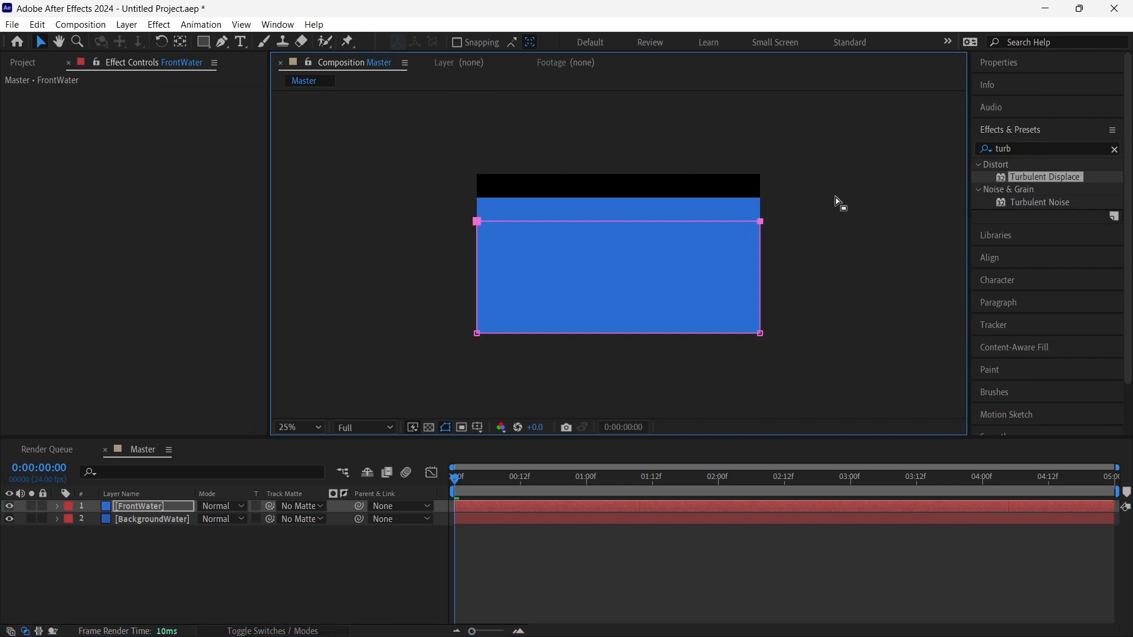
pyautogui.hotkey('shift', 'Down')
pyautogui.hotkey('shift', 'Down')
pyautogui.hotkey('shift', 'Down')
pyautogui.hotkey('shift', 'Down')
pyautogui.hotkey('shift', 'Down')
pyautogui.hotkey('shift', 'Down')
pyautogui.hotkey('shift', 'Down')
pyautogui.hotkey('shift', 'Down')
pyautogui.hotkey('shift', 'Down')
pyautogui.hotkey('shift', 'Down')
pyautogui.hotkey('shift', 'Down')
pyautogui.hotkey('shift', 'Down')
pyautogui.hotkey('shift', 'Down')
pyautogui.hotkey('shift', 'Down')
pyautogui.hotkey('shift', 'Down')
pyautogui.hotkey('shift', 'Down')
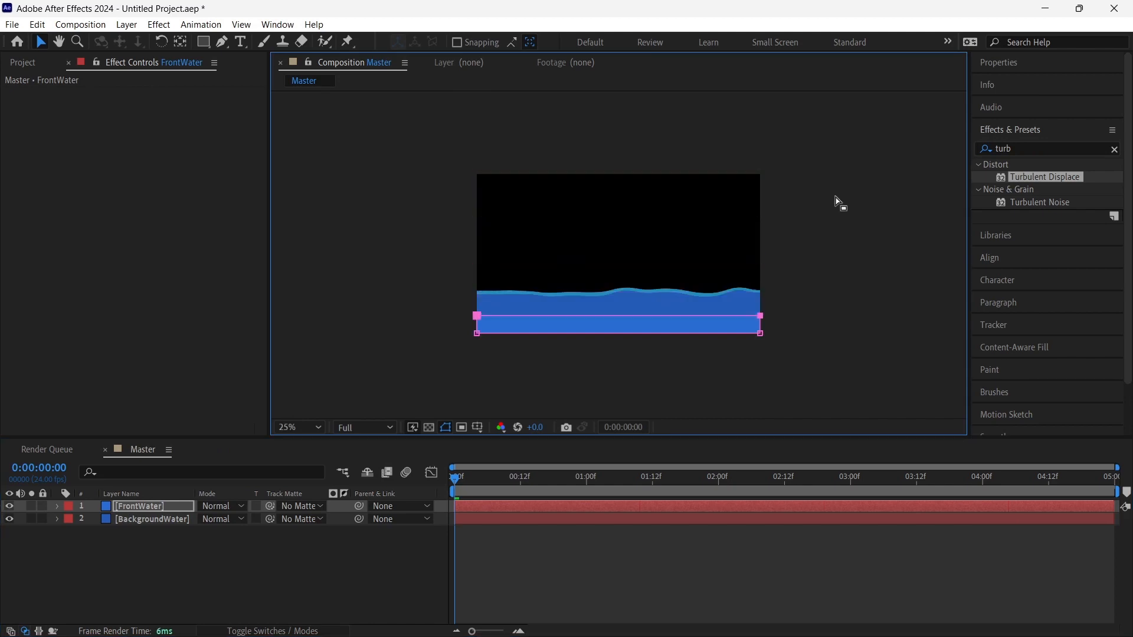
pyautogui.press('Up')
pyautogui.press('Up')
pyautogui.press('Up')
pyautogui.press('Up')
pyautogui.press('Up')
pyautogui.press('Up')
pyautogui.press('Up')
pyautogui.press('Up')
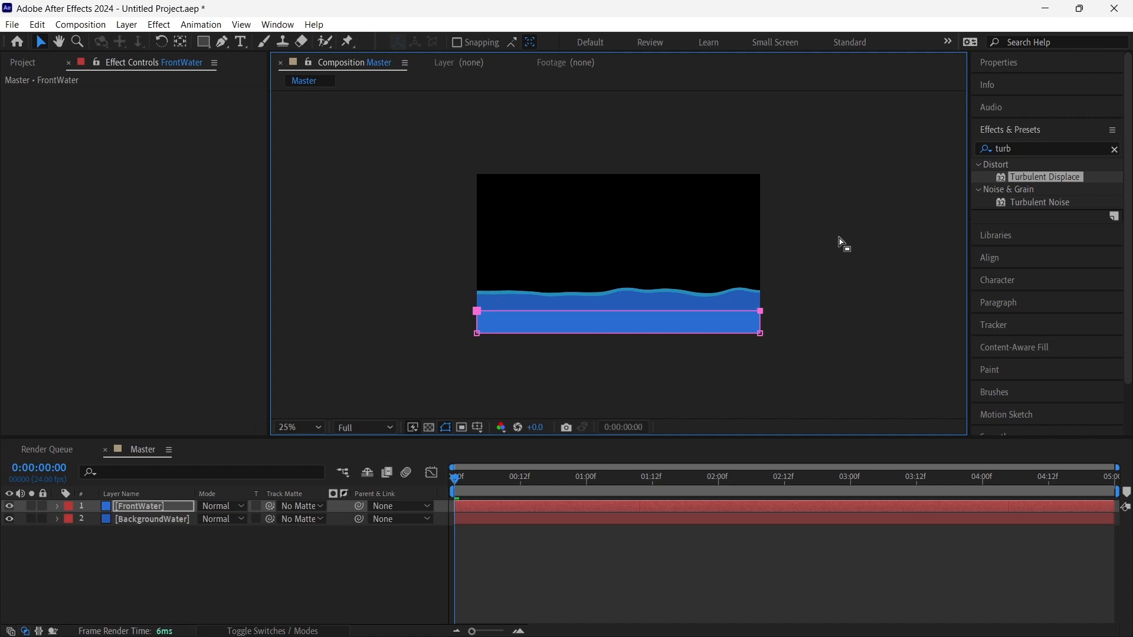
# Extend the right, left and lower edges of the FrontWater mask slightly beyond the composition frame.
pyautogui.moveTo(828, 363); pyautogui.dragTo(737, 319)
pyautogui.hotkey('shift', 'Right')
pyautogui.hotkey('shift', 'Right')
pyautogui.hotkey('shift', 'Right')
pyautogui.hotkey('shift', 'Right')
pyautogui.hotkey('shift', 'Right')
pyautogui.moveTo(434, 290); pyautogui.dragTo(486, 357)
pyautogui.hotkey('shift', 'Left')
pyautogui.hotkey('shift', 'Left')
pyautogui.hotkey('shift', 'Left')
pyautogui.hotkey('shift', 'Left')
pyautogui.hotkey('shift', 'Left')
pyautogui.moveTo(441, 319); pyautogui.dragTo(778, 367)
pyautogui.hotkey('shift', 'Down')
pyautogui.hotkey('shift', 'Down')
pyautogui.hotkey('shift', 'Down')
pyautogui.hotkey('shift', 'Down')
pyautogui.hotkey('shift', 'Down')
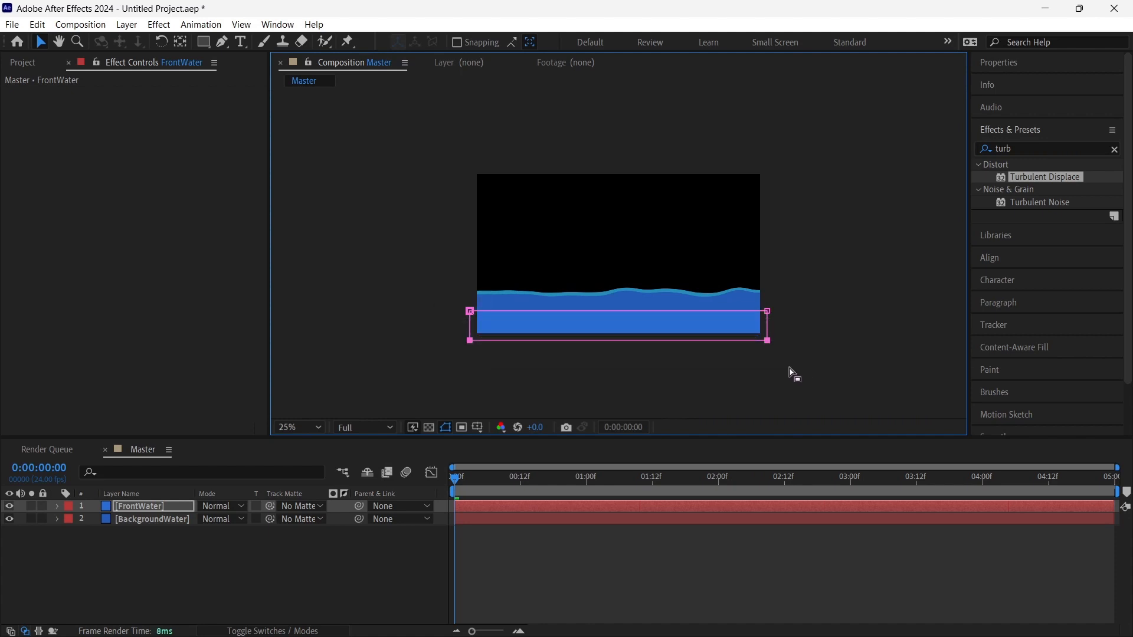
# Find the Stroke effect and apply it to the FrontWater layer.
pyautogui.click(148, 506)
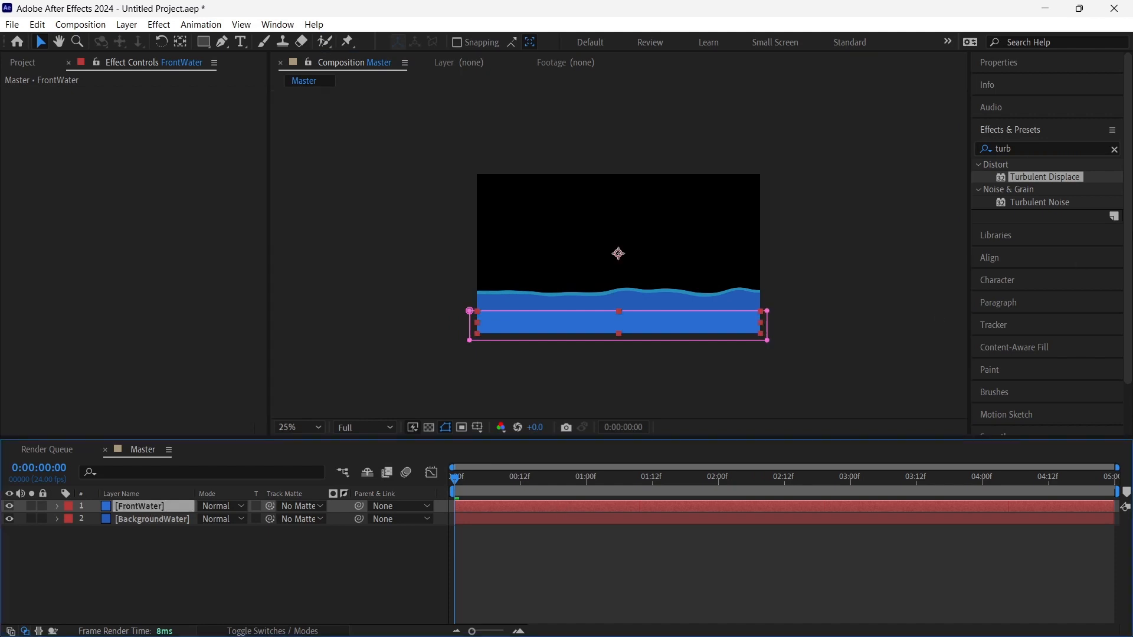
pyautogui.click(1115, 149)
pyautogui.click(1063, 148)
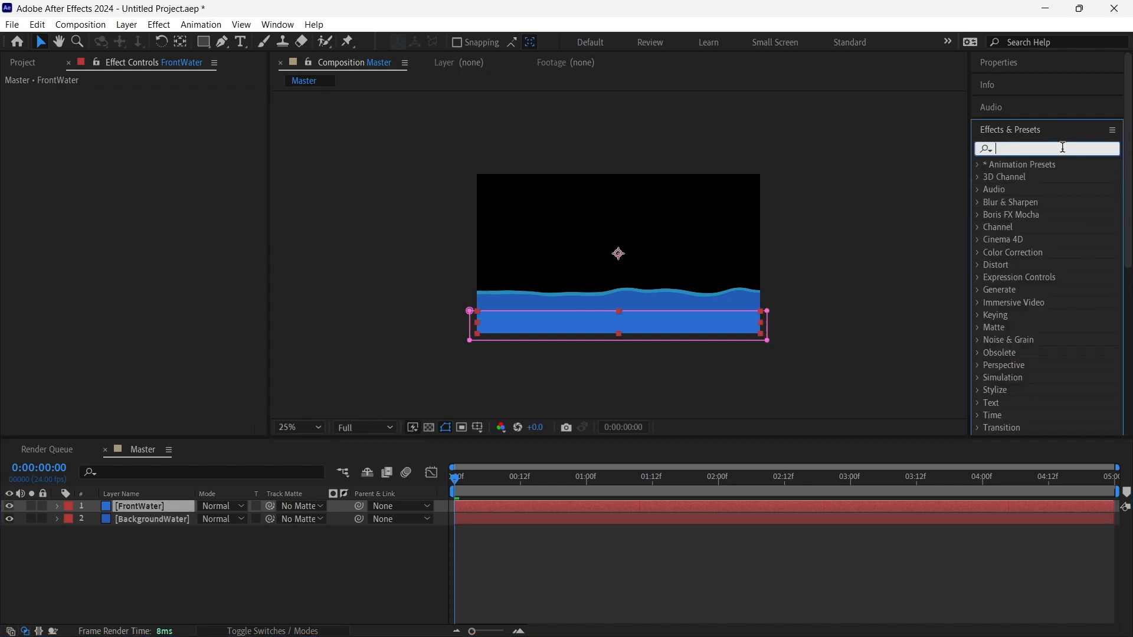
pyautogui.write('stroke')
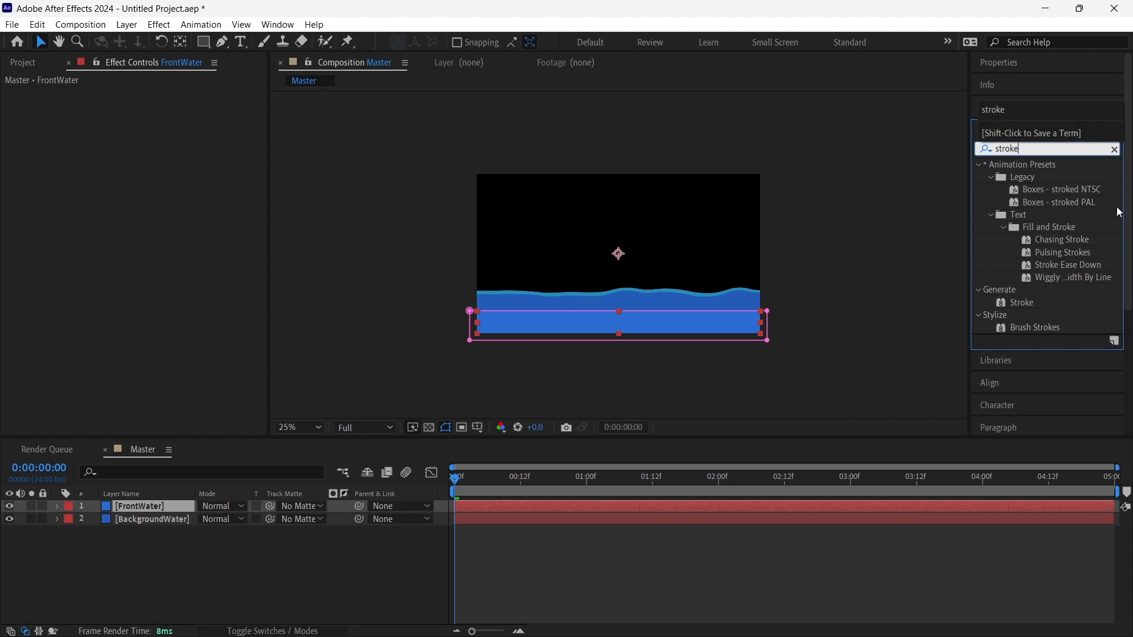
pyautogui.click(1023, 303)
pyautogui.moveTo(1024, 305); pyautogui.dragTo(159, 508)
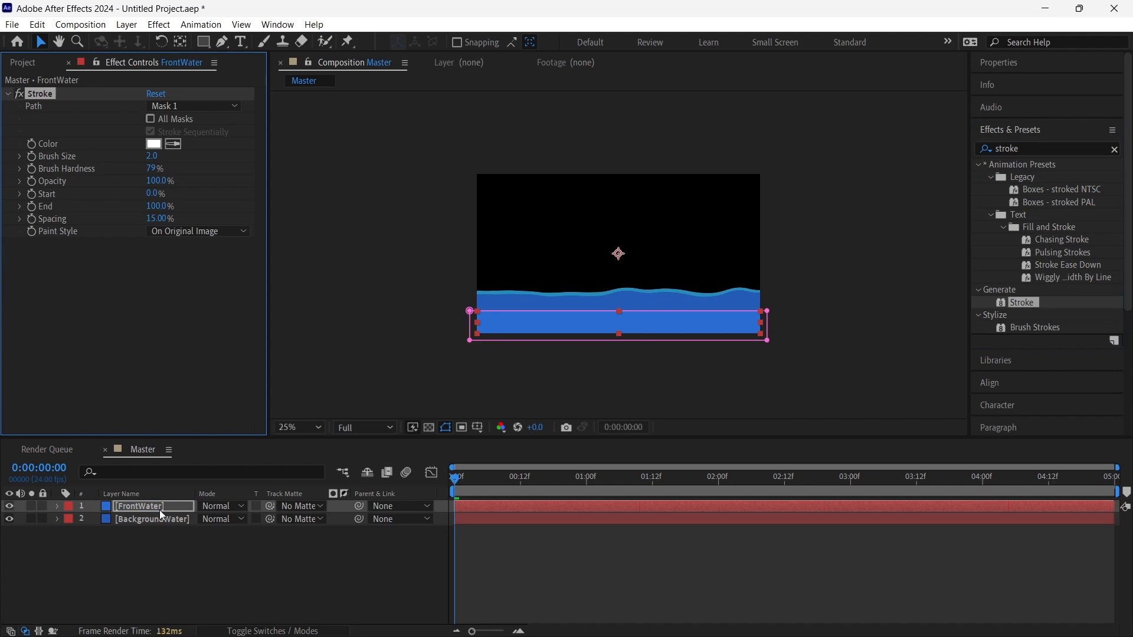
# Sample the FrontWater stroke colour from the BackgroundWater wave line and make it slightly lighter.
pyautogui.click(153, 144)
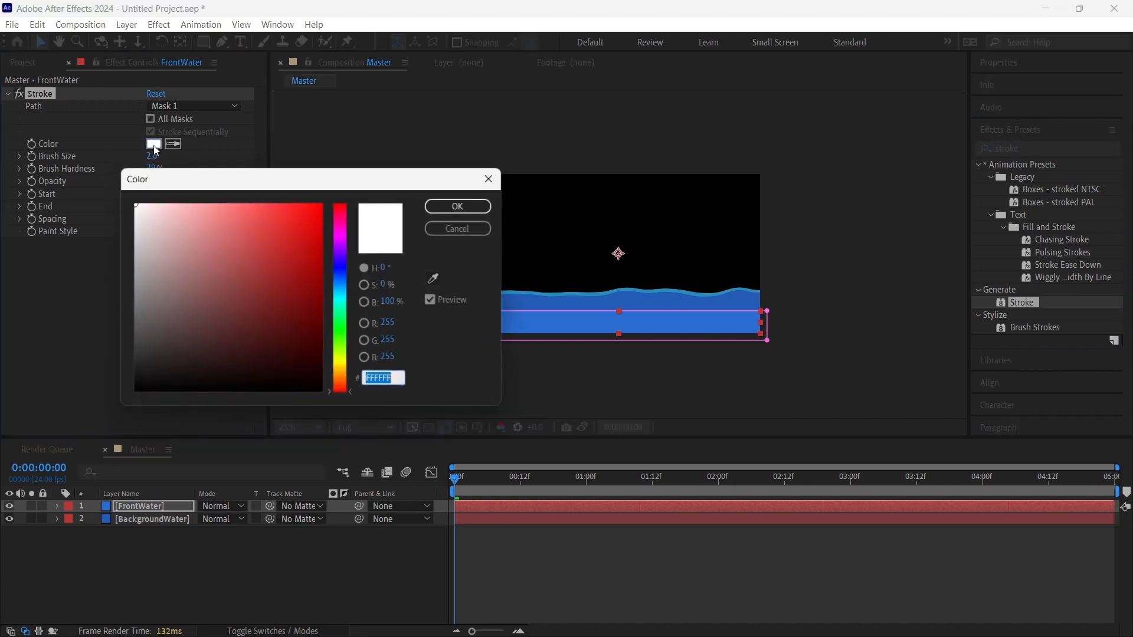
pyautogui.click(434, 280)
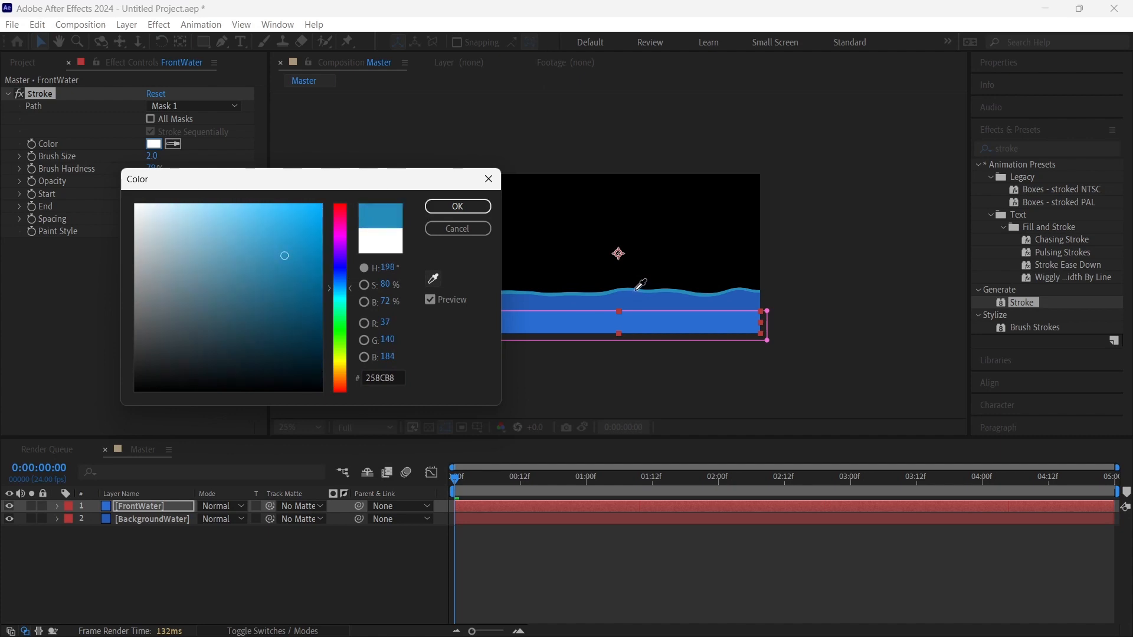
pyautogui.click(636, 289)
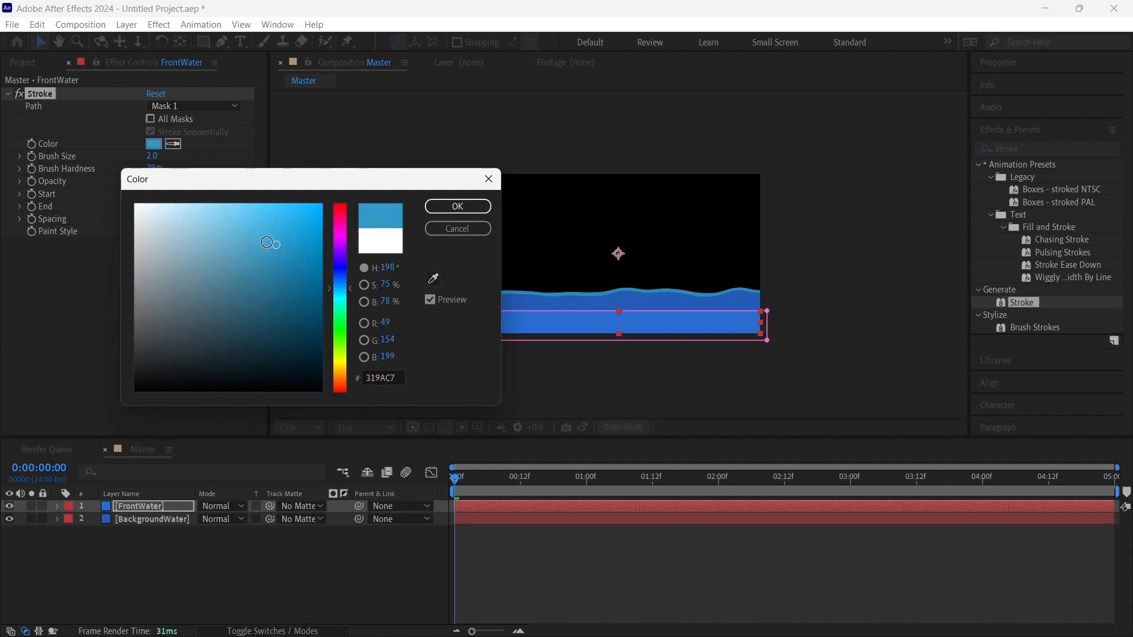
pyautogui.click(268, 243)
pyautogui.click(444, 205)
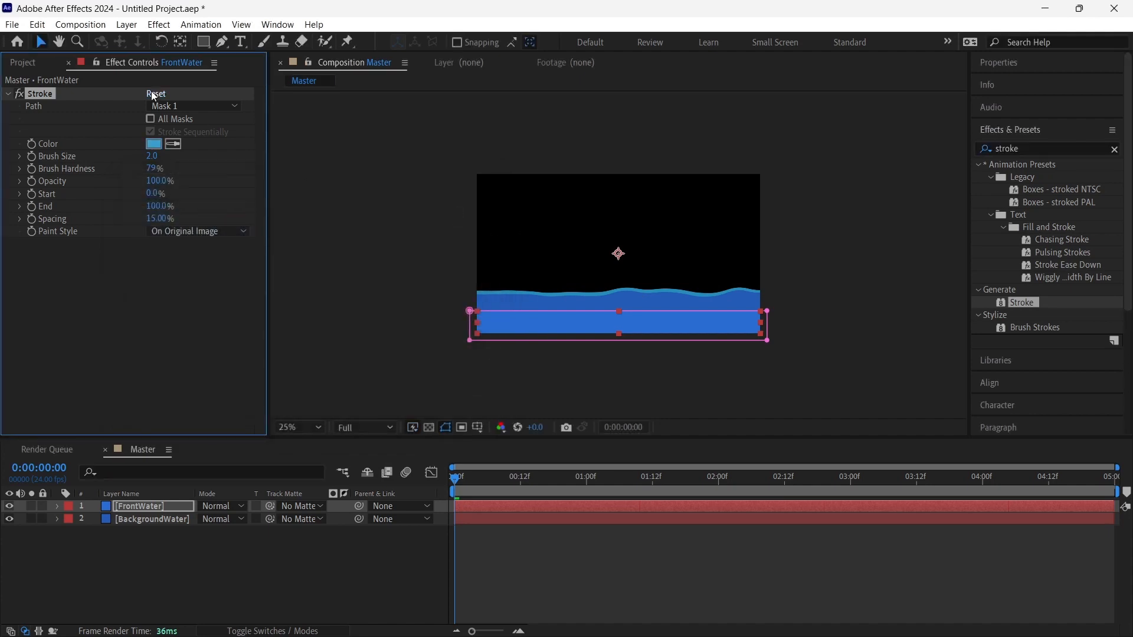
# Set the brush size of the FrontWater stroke to 15.
pyautogui.click(154, 156)
pyautogui.write('15')
pyautogui.press('Return')
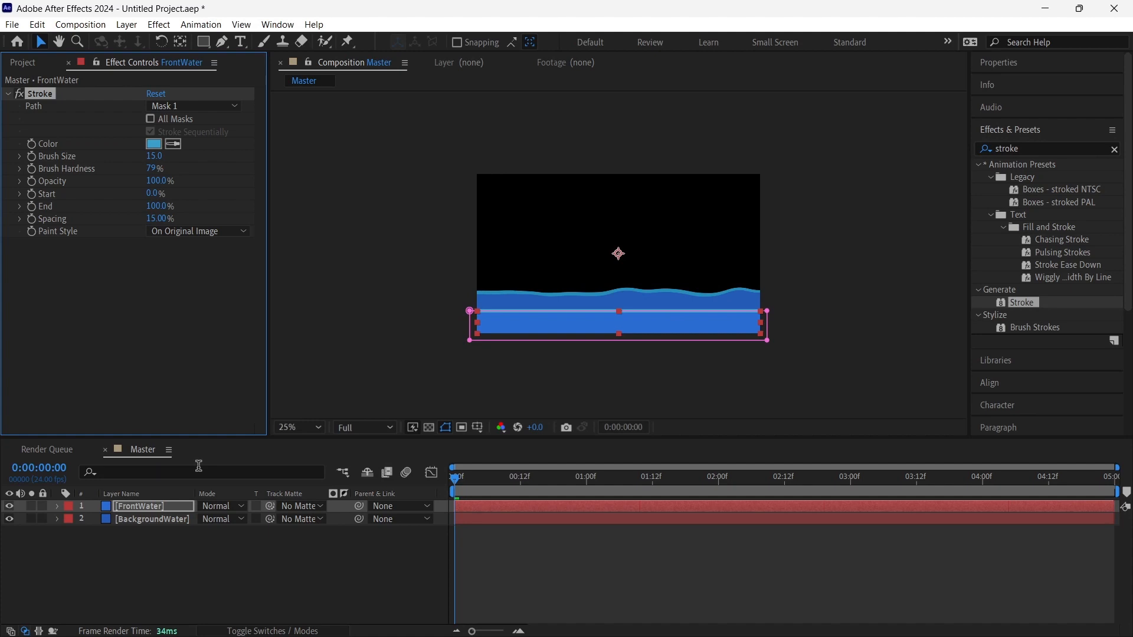
# Find the Turbulent Displace effect and apply it to the FrontWater layer.
pyautogui.click(158, 505)
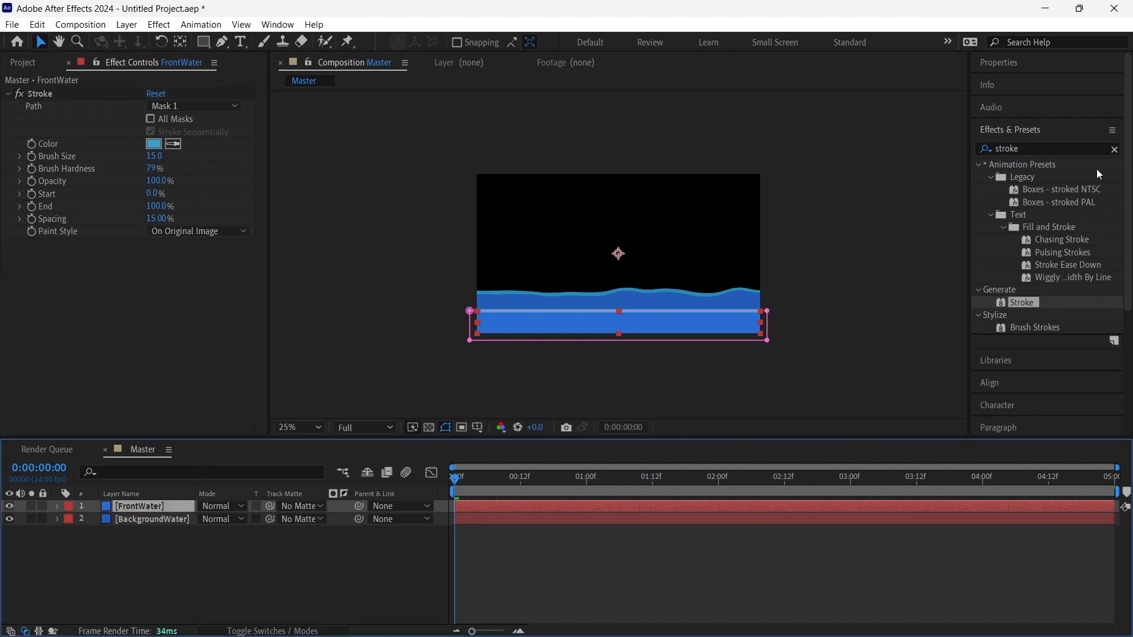
pyautogui.click(1114, 149)
pyautogui.click(1072, 149)
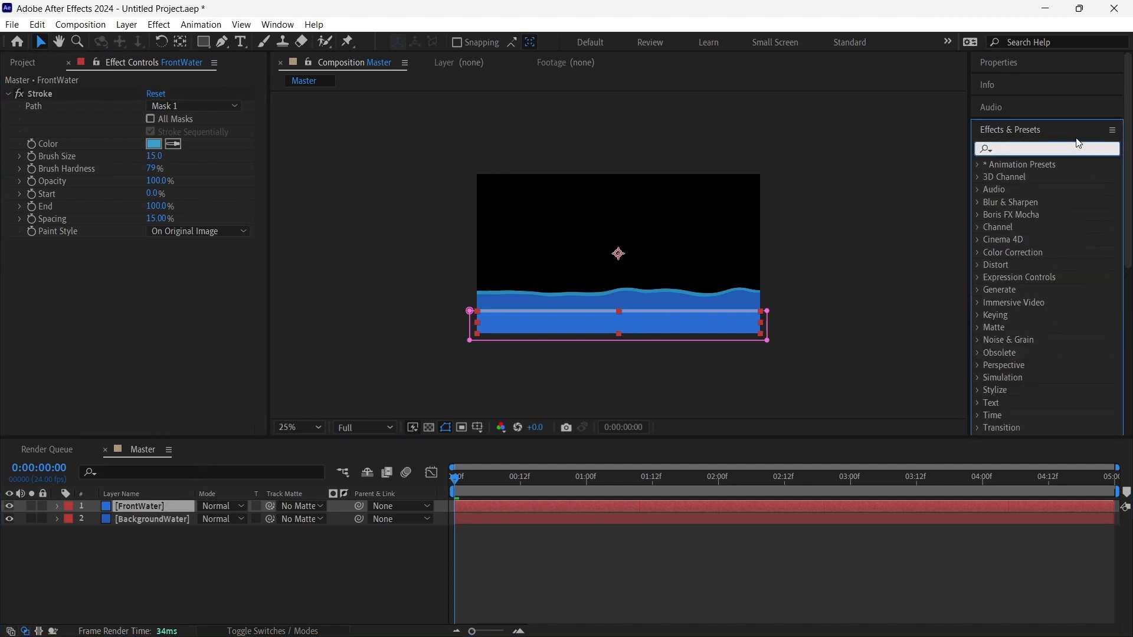
pyautogui.write('turb')
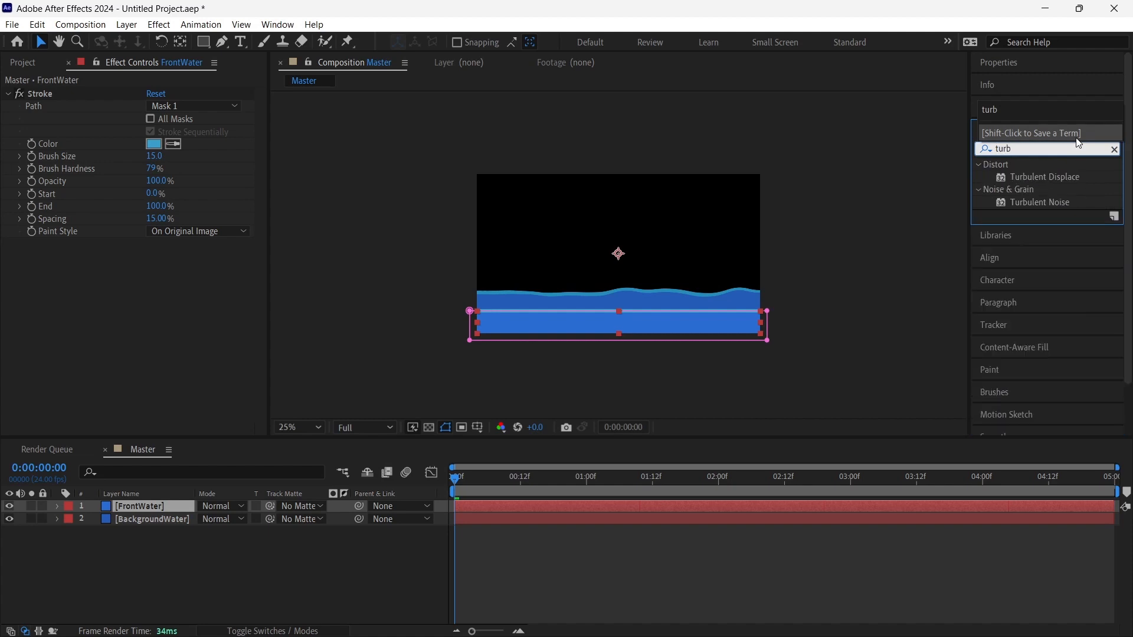
pyautogui.moveTo(1035, 174)
pyautogui.mouseDown()
pyautogui.moveTo(670, 263)
pyautogui.moveTo(143, 505)
pyautogui.mouseUp()
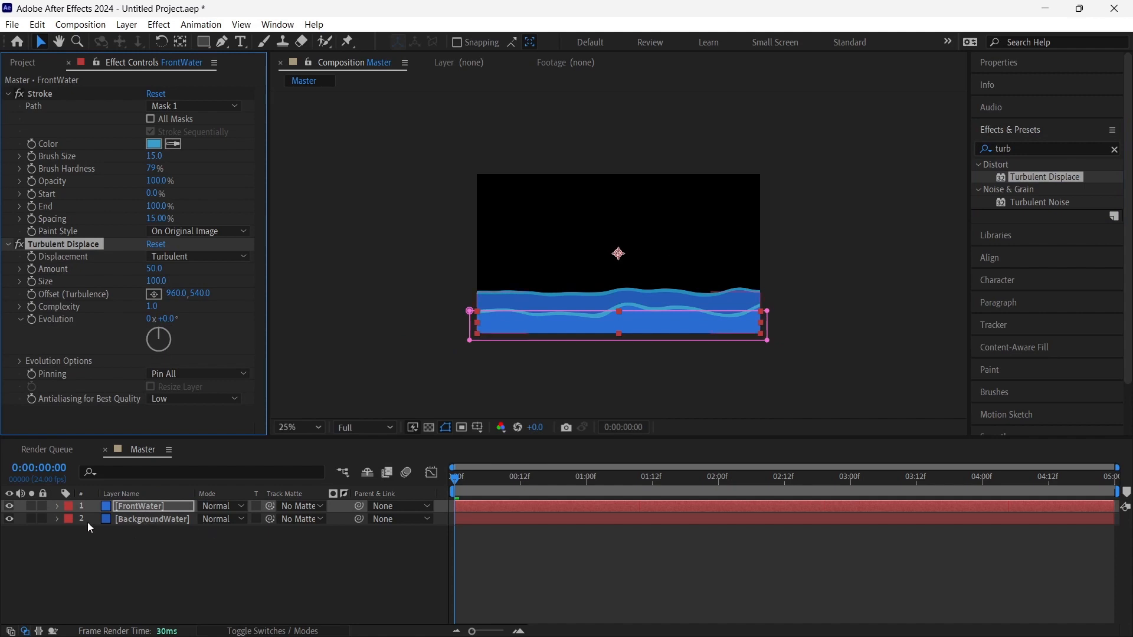
# Reveal FrontWater's Turbulent Displace properties and start keyframing Evolution at 0:00:00:00.
pyautogui.click(57, 506)
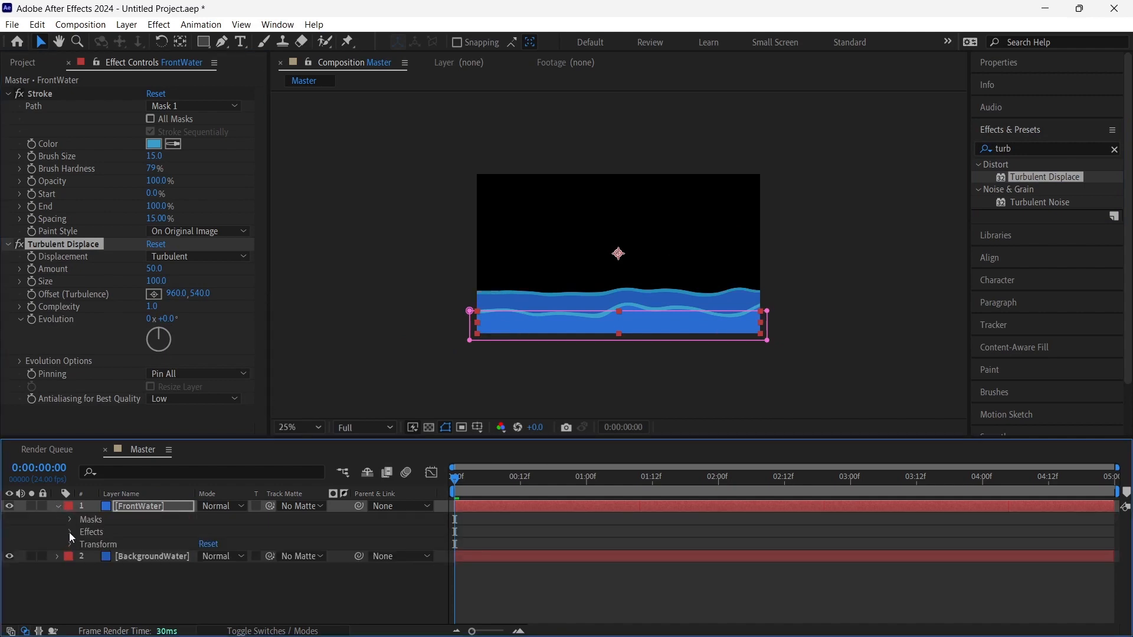
pyautogui.click(70, 532)
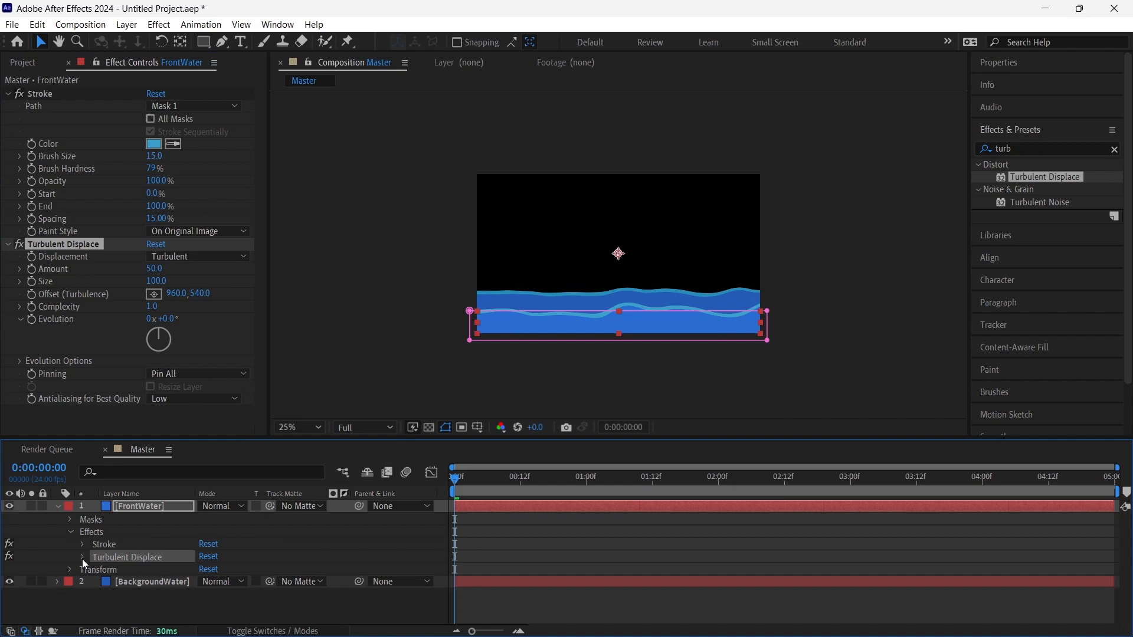
pyautogui.click(83, 556)
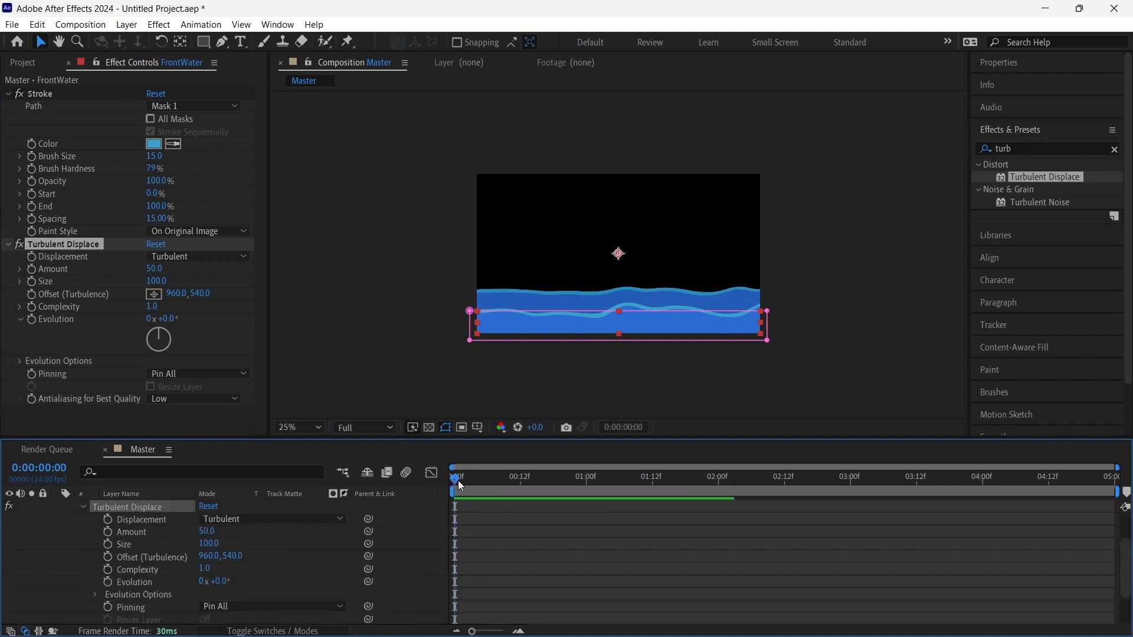
pyautogui.moveTo(458, 482); pyautogui.dragTo(450, 482)
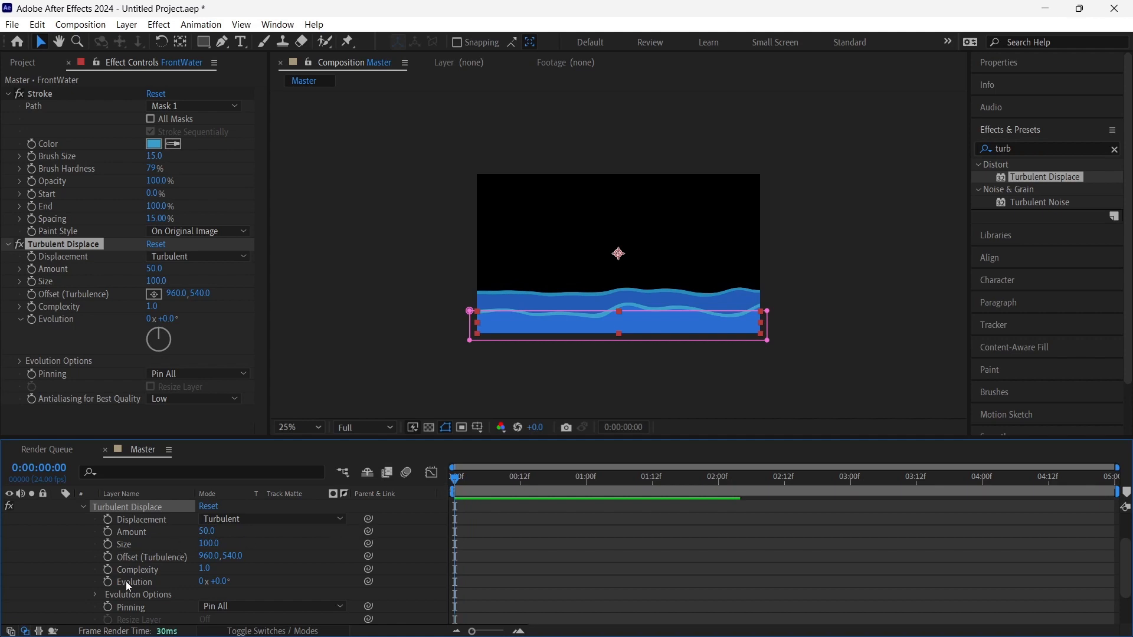
pyautogui.click(108, 582)
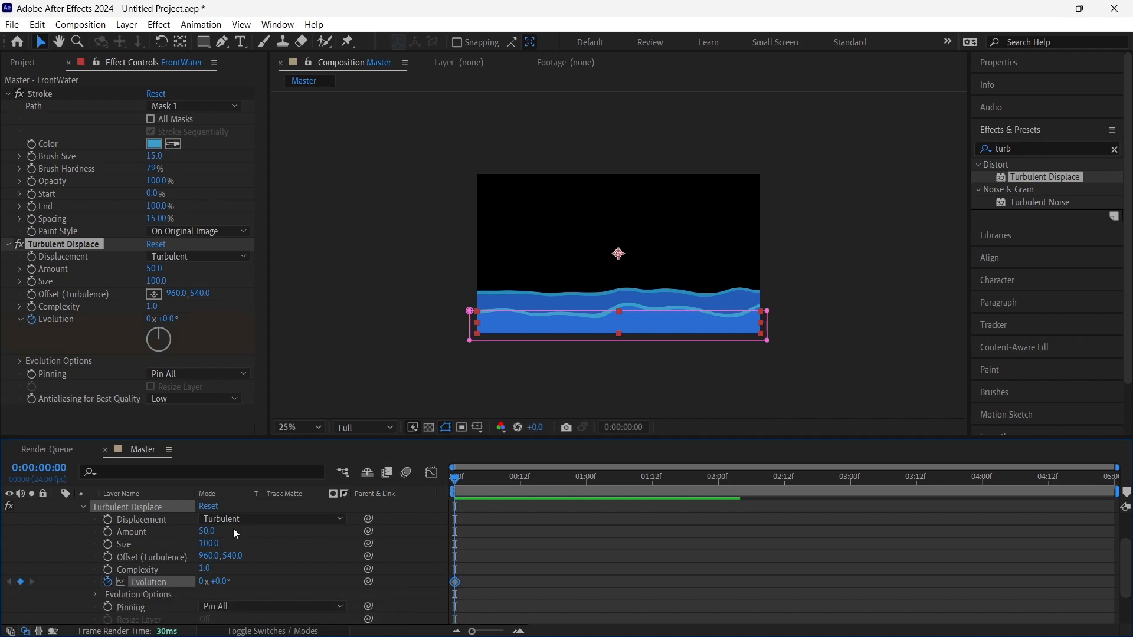
# Set FrontWater's Turbulent Displace Amount to 35 and Size to 80.
pyautogui.click(207, 532)
pyautogui.write('35')
pyautogui.press('Return')
pyautogui.click(205, 543)
pyautogui.write('80')
pyautogui.press('Return')
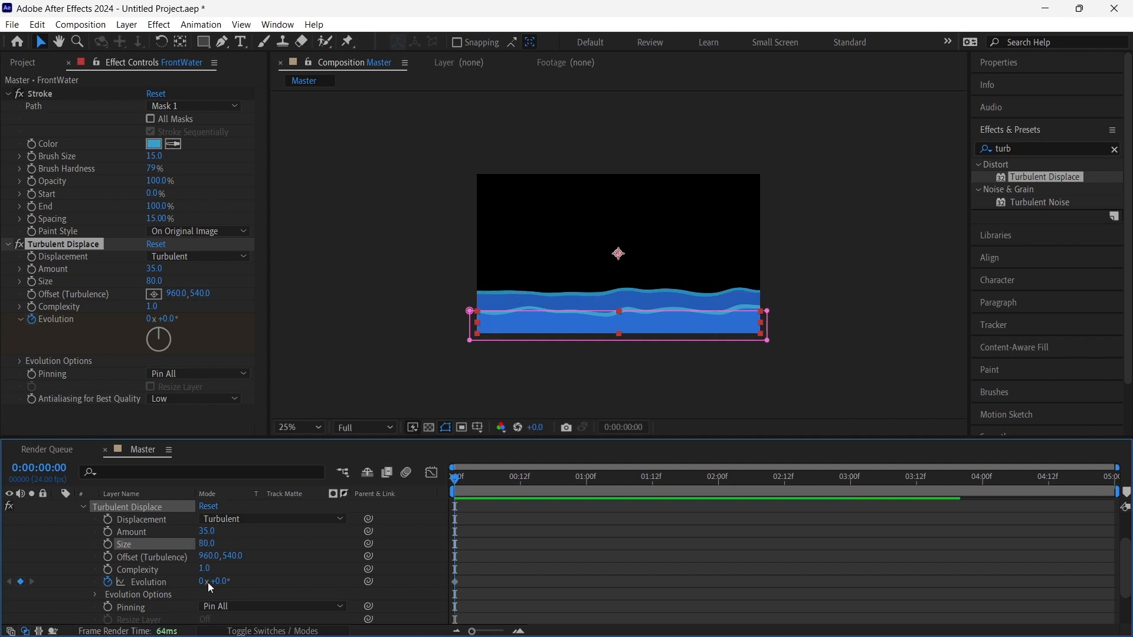
# Keyframe FrontWater's Turbulent Displace Evolution at 0x+122° on the first frame and 5x+122° at 0:00:04:23.
pyautogui.moveTo(220, 581); pyautogui.dragTo(309, 580)
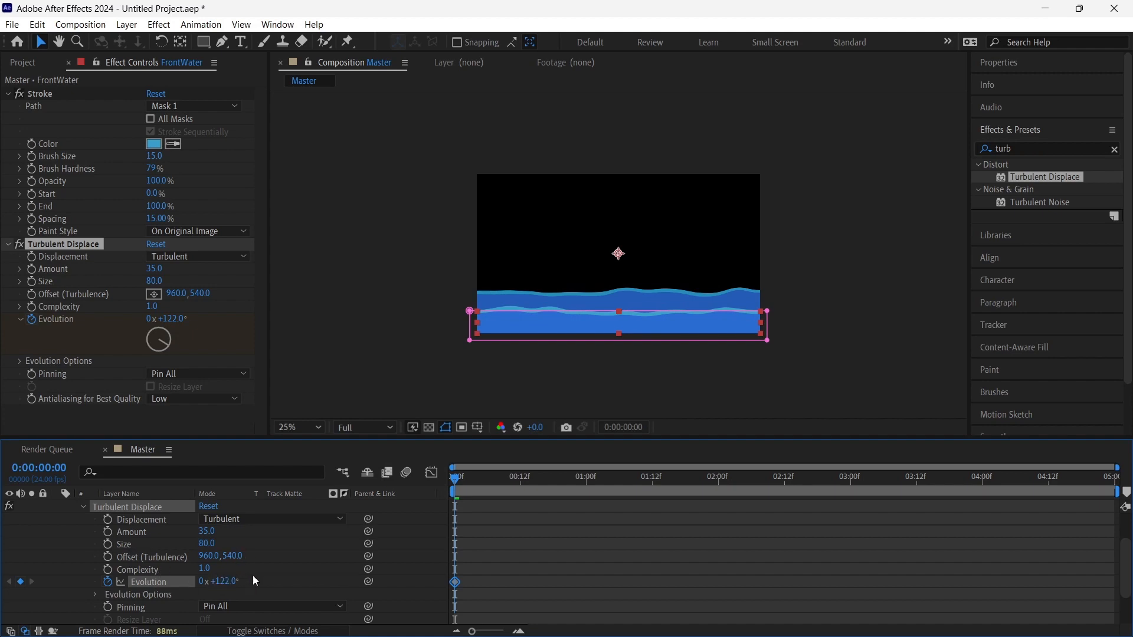
pyautogui.moveTo(456, 483); pyautogui.dragTo(1110, 487)
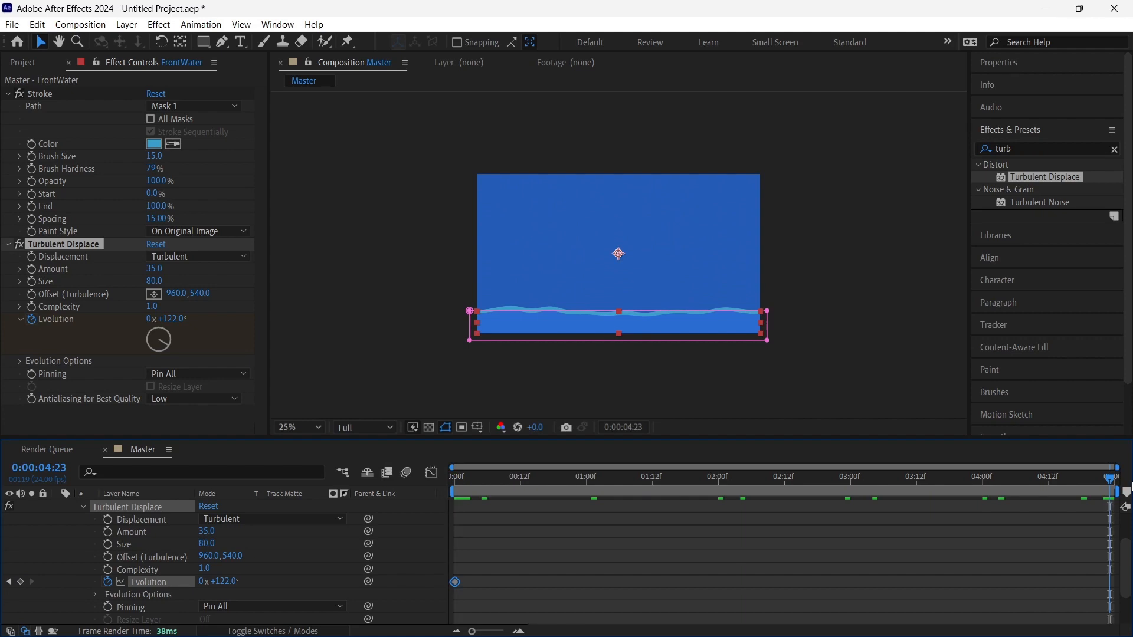
pyautogui.click(199, 582)
pyautogui.write('5')
pyautogui.press('Return')
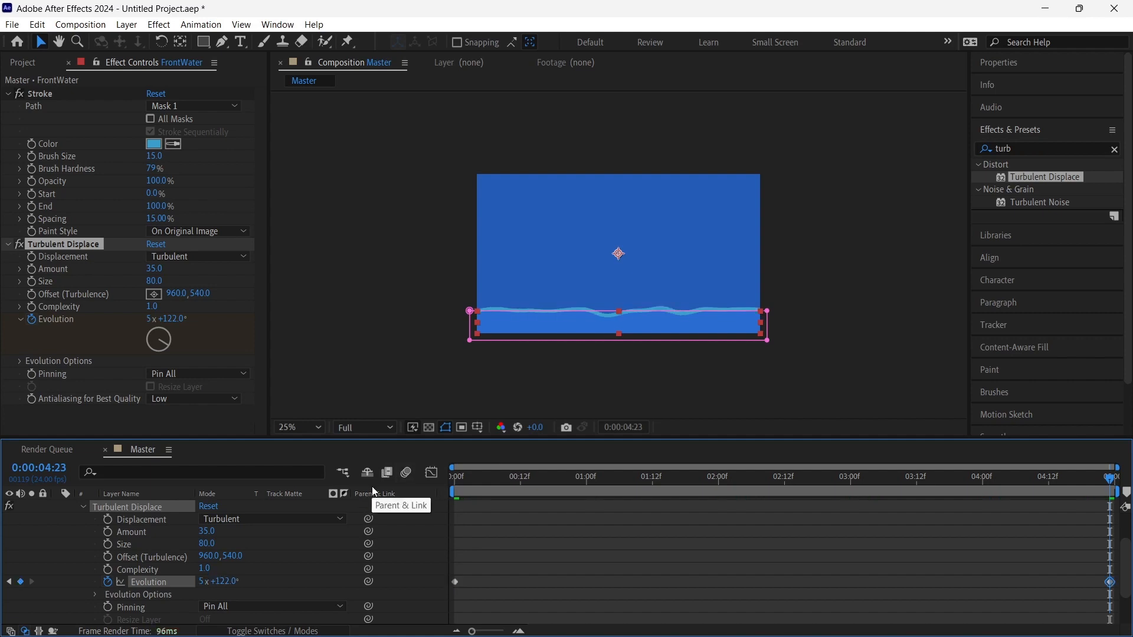
# Preview the two-layer wave animation from the first frame and return to 0:00:00:00.
pyautogui.click(453, 479)
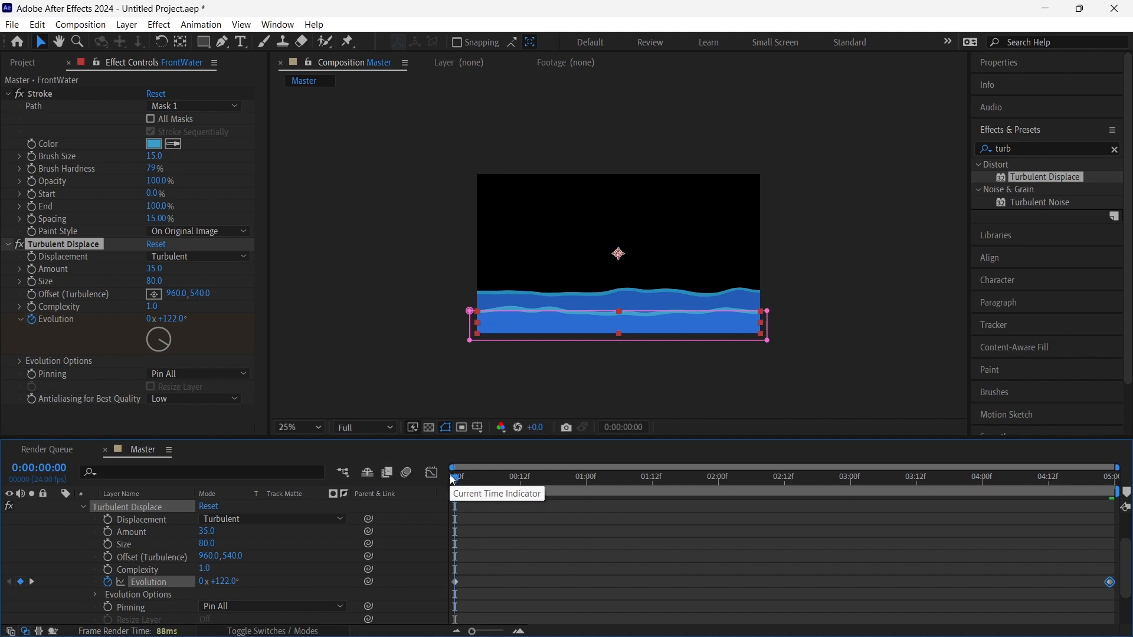
pyautogui.press('space')
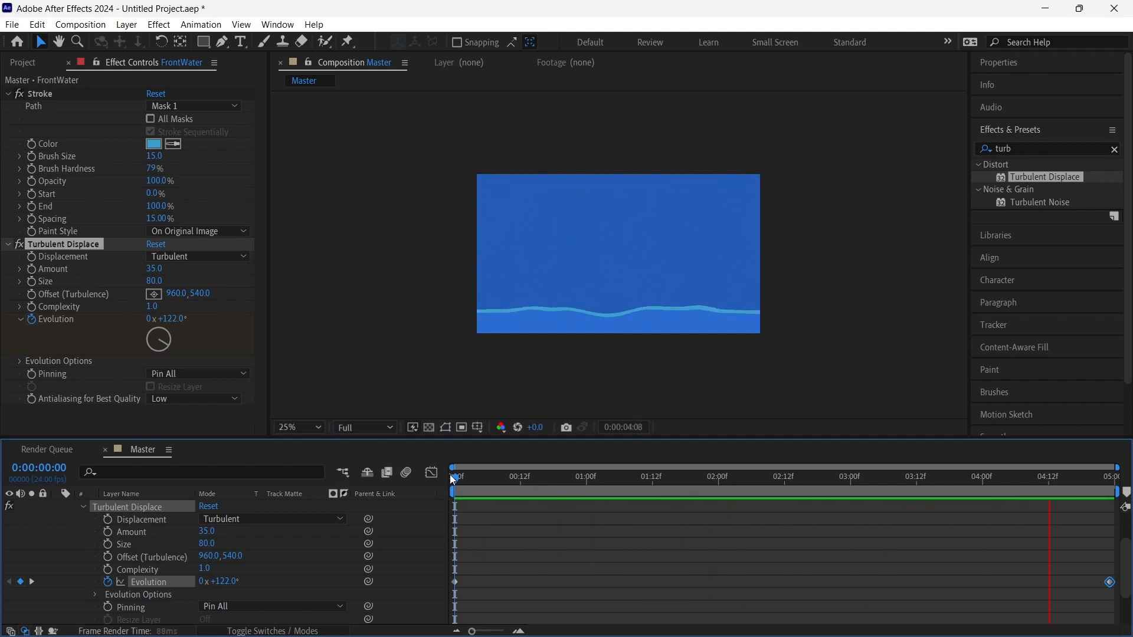
pyautogui.press('space')
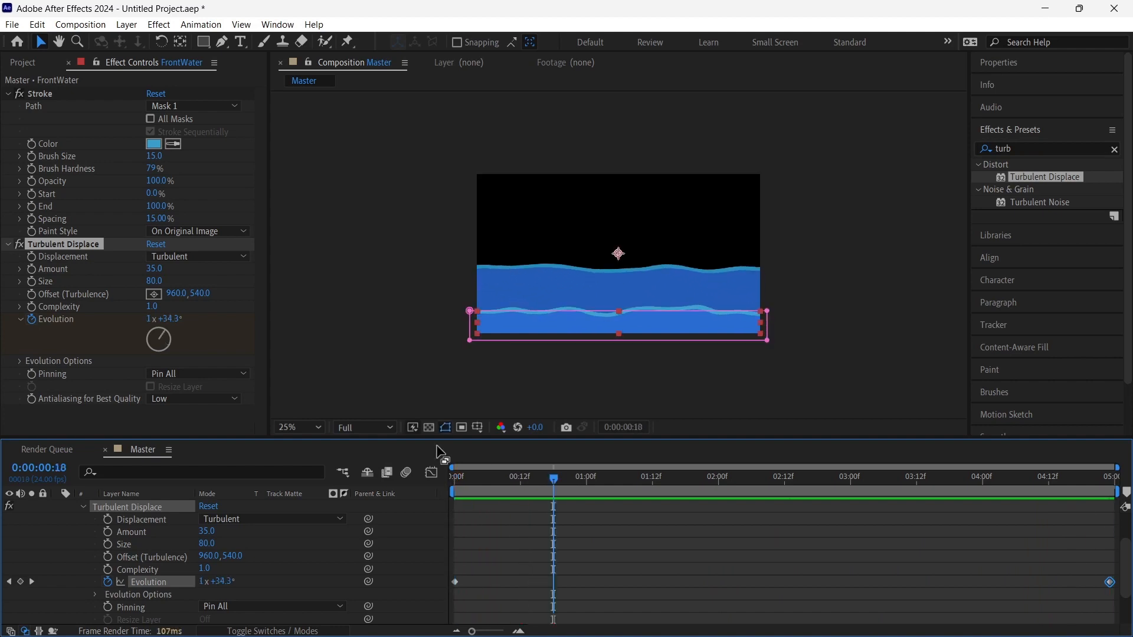
pyautogui.moveTo(554, 481); pyautogui.dragTo(426, 481)
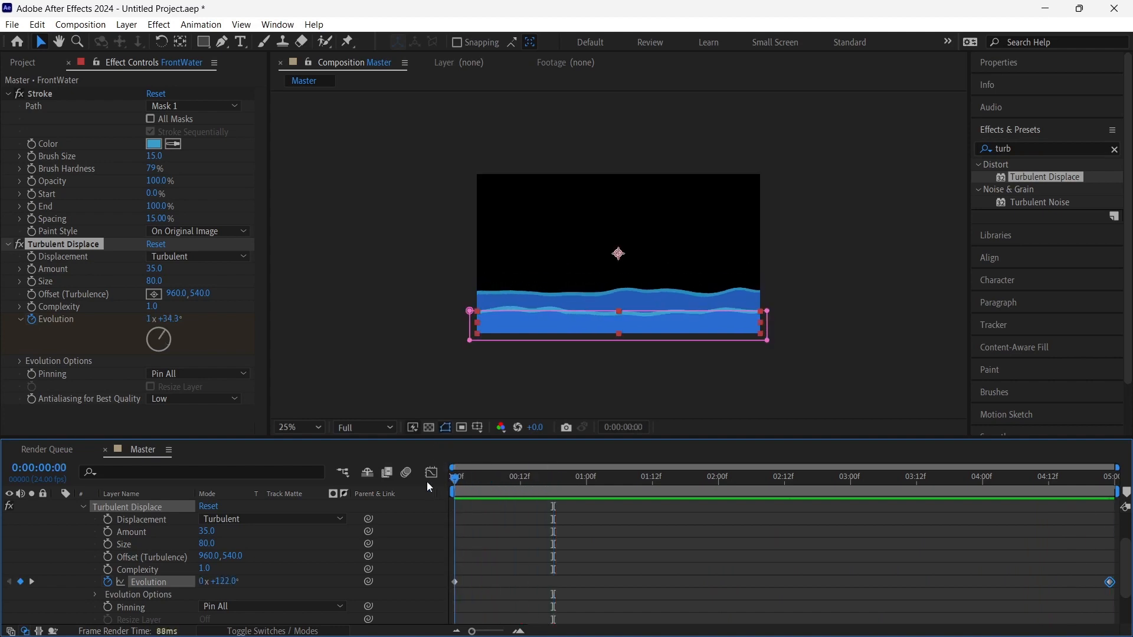
# Reveal FrontWater's Mask 1 properties and start keyframing Mask Path at 0:00:00:00.
pyautogui.click(84, 506)
pyautogui.click(69, 530)
pyautogui.click(70, 519)
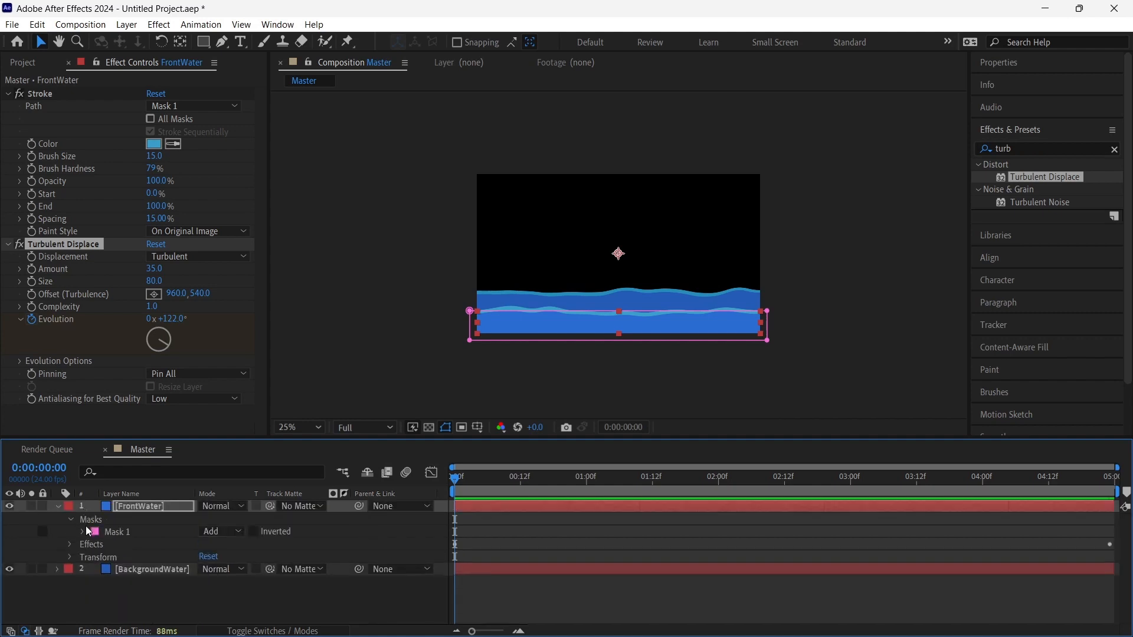
pyautogui.click(83, 531)
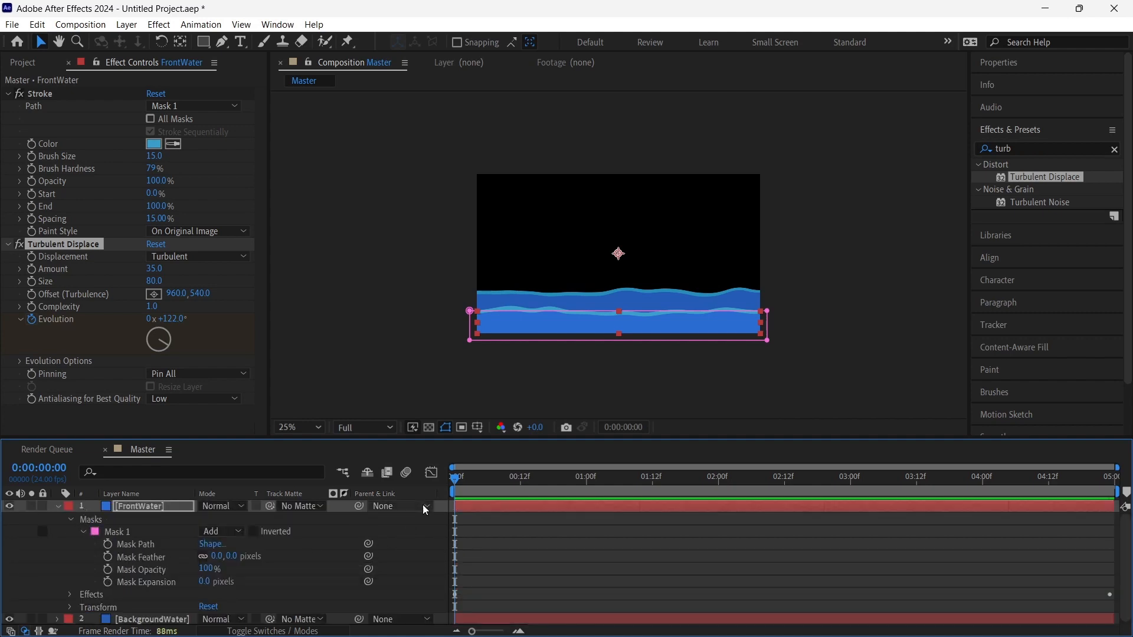
pyautogui.moveTo(459, 480)
pyautogui.mouseDown()
pyautogui.moveTo(466, 489)
pyautogui.moveTo(453, 488)
pyautogui.mouseUp()
pyautogui.click(108, 544)
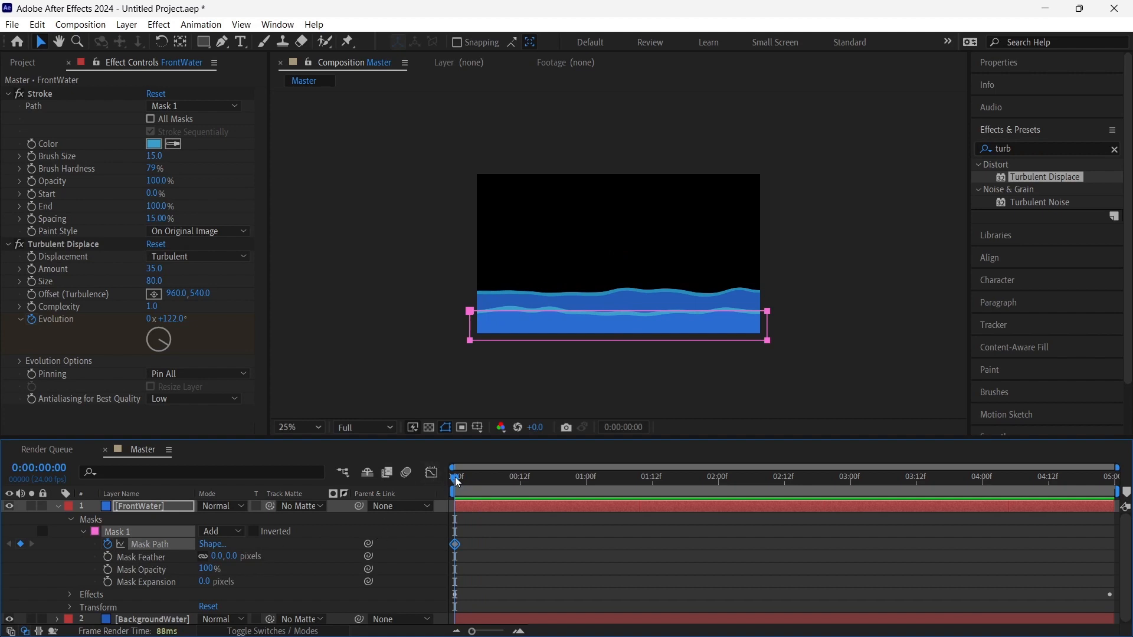
# At 0:00:04:23, raise the top two points of FrontWater's Mask 1 above the frame so the front water fills the composition.
pyautogui.moveTo(456, 483); pyautogui.dragTo(1109, 478)
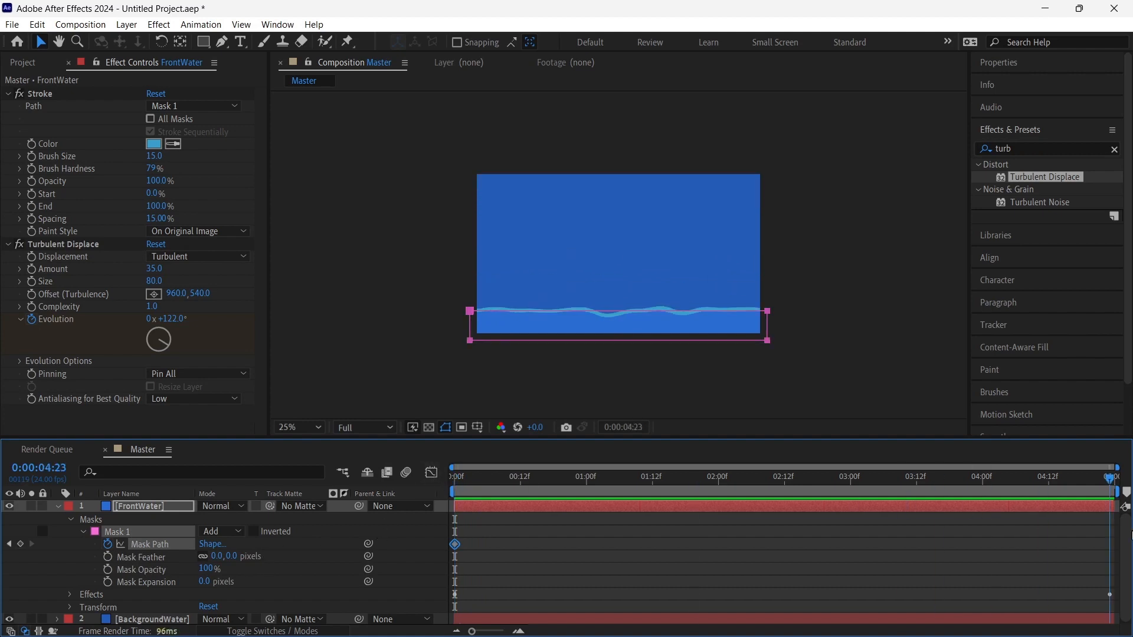
pyautogui.moveTo(819, 328); pyautogui.dragTo(344, 275)
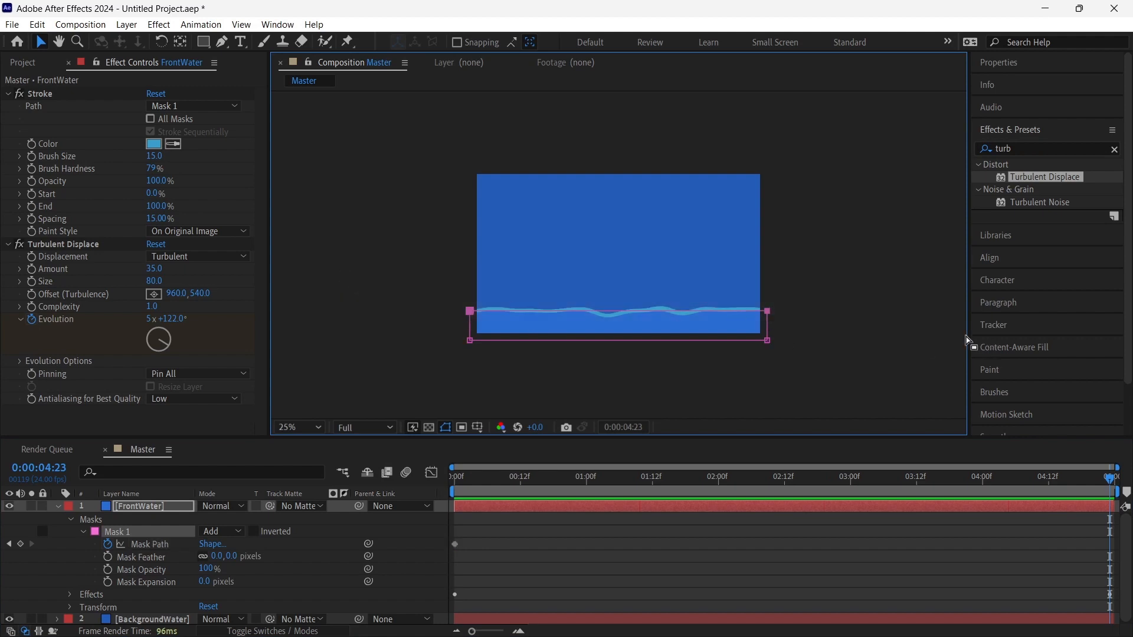
pyautogui.hotkey('shift', 'Up')
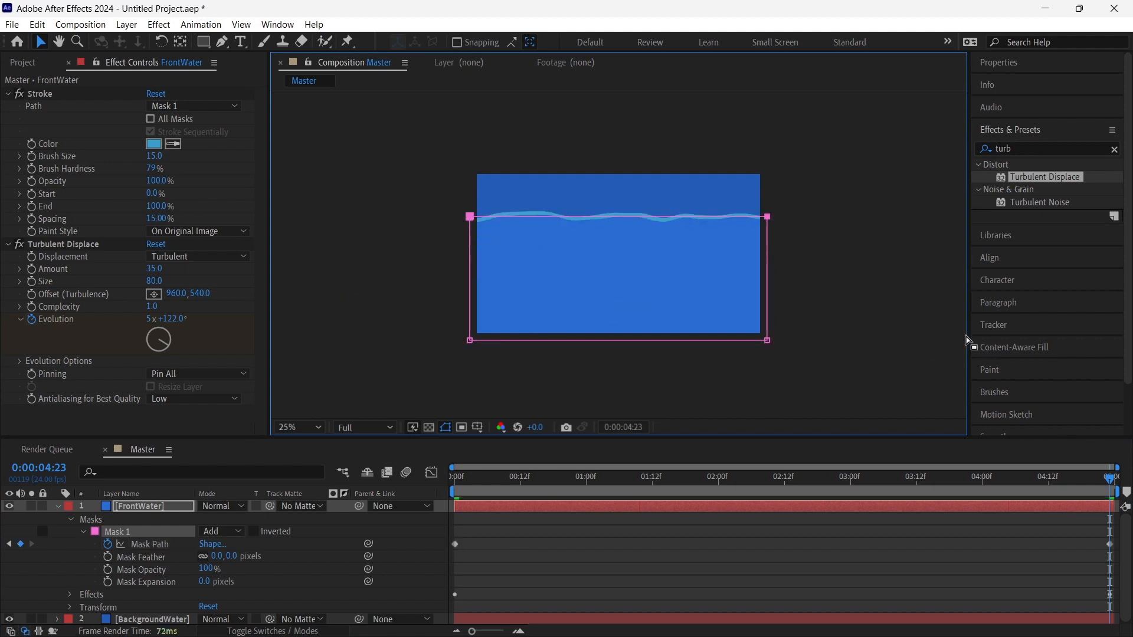
pyautogui.hotkey('shift', 'Up')
pyautogui.hotkey('shift', 'Up')
pyautogui.hotkey('shift', 'Up')
pyautogui.hotkey('shift', 'Up')
pyautogui.hotkey('shift', 'Up')
pyautogui.hotkey('shift', 'Up')
pyautogui.hotkey('shift', 'Up')
pyautogui.hotkey('shift', 'Up')
pyautogui.hotkey('shift', 'Up')
pyautogui.hotkey('shift', 'Up')
pyautogui.hotkey('shift', 'Up')
pyautogui.hotkey('shift', 'Up')
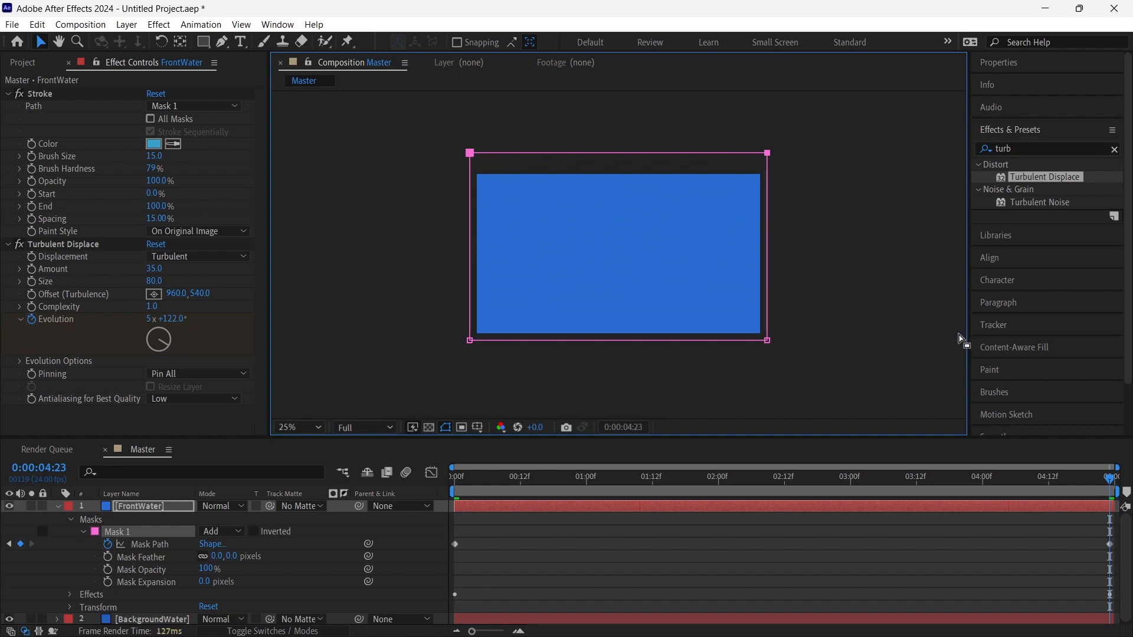
pyautogui.hotkey('shift', 'Up')
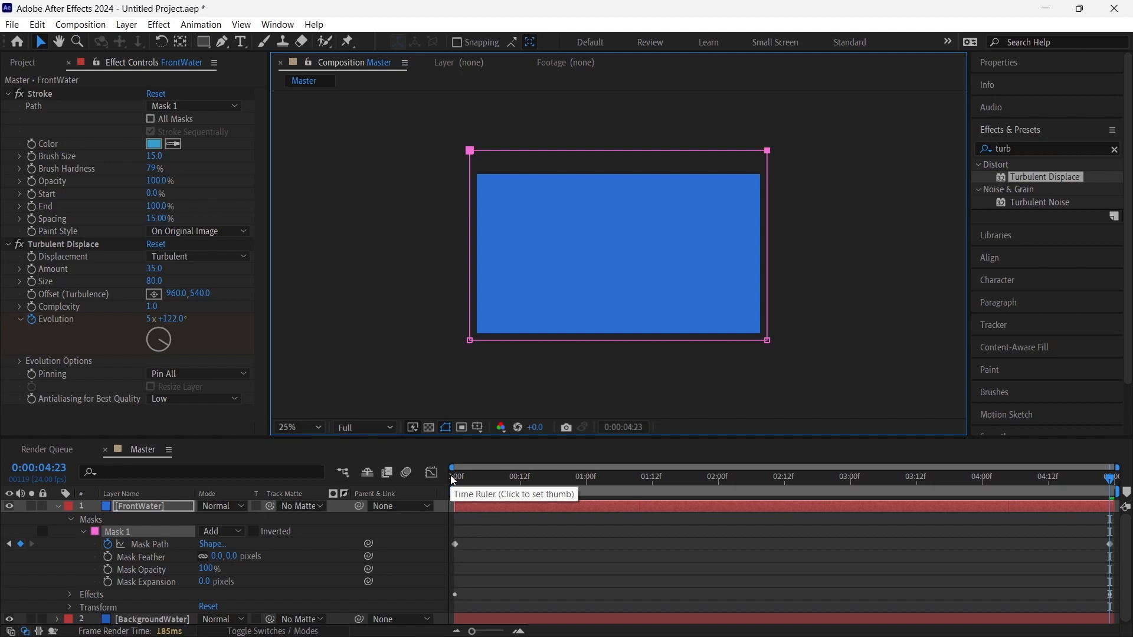
# Preview the rising two-layer water animation from the first frame and return to 0:00:00:00.
pyautogui.click(454, 480)
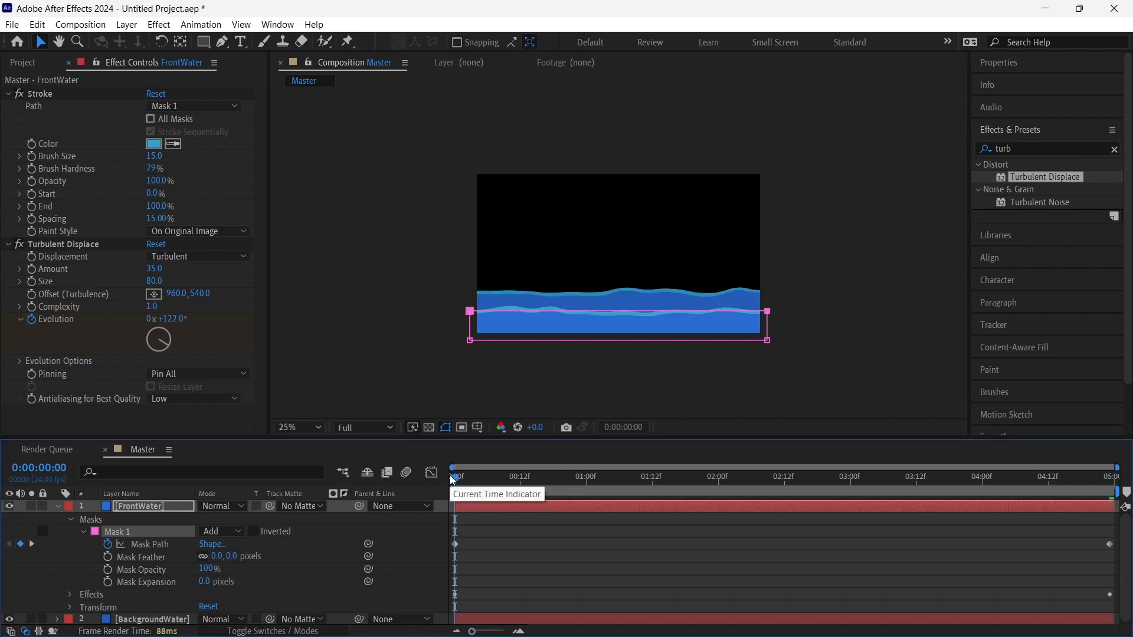
pyautogui.press('space')
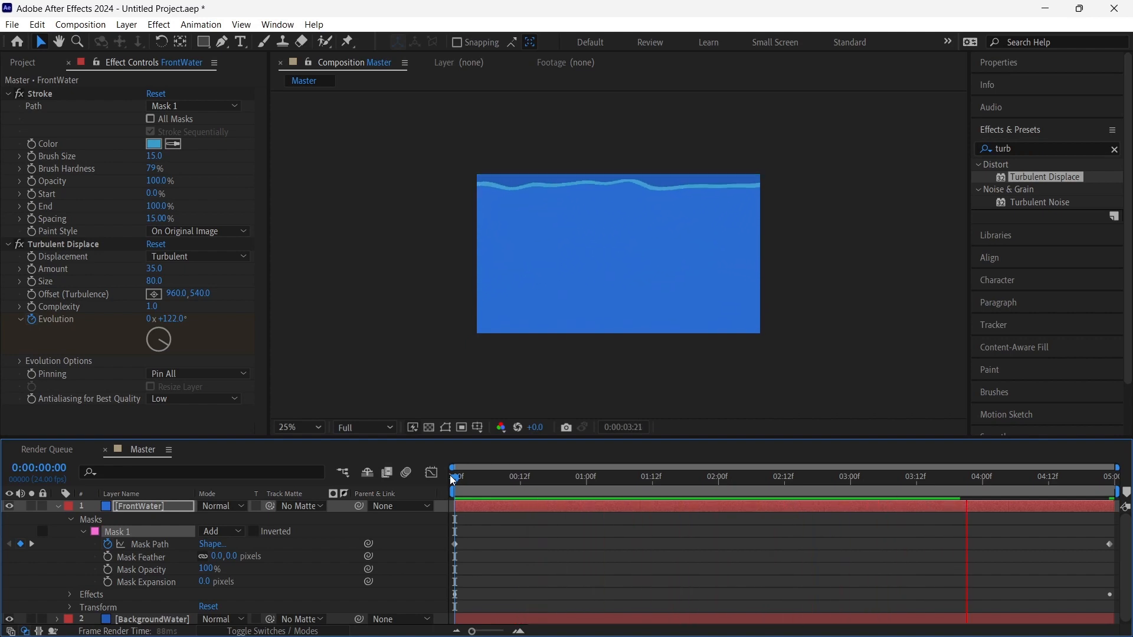
pyautogui.press('space')
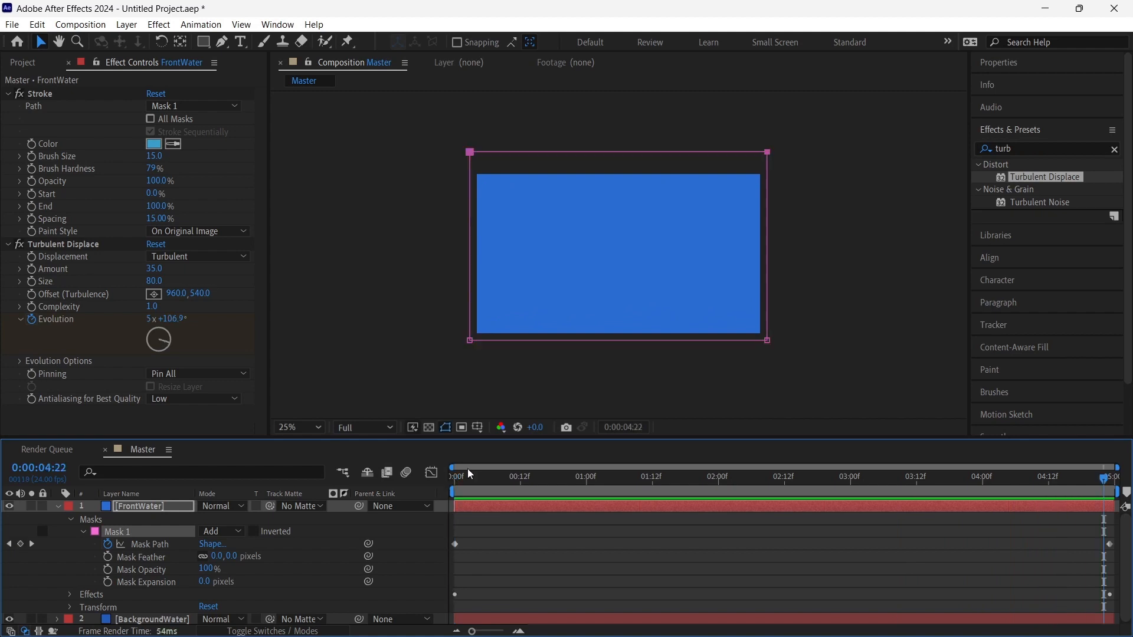
pyautogui.click(454, 480)
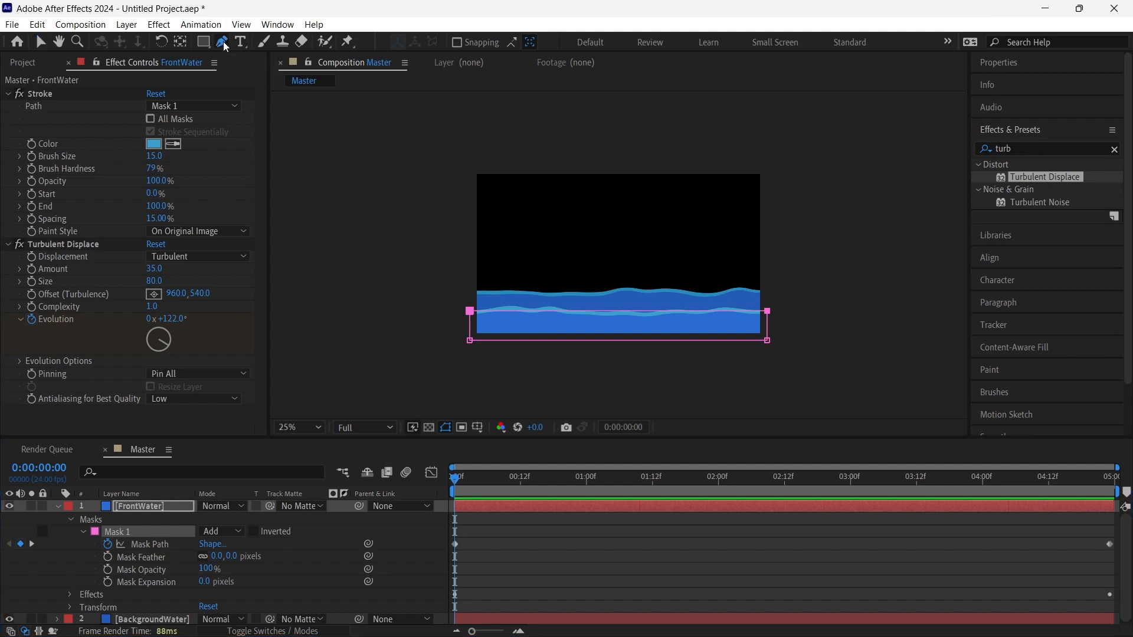
# Activate the standard Pen tool from the pen tool variants.
pyautogui.moveTo(223, 43); pyautogui.dragTo(257, 44)
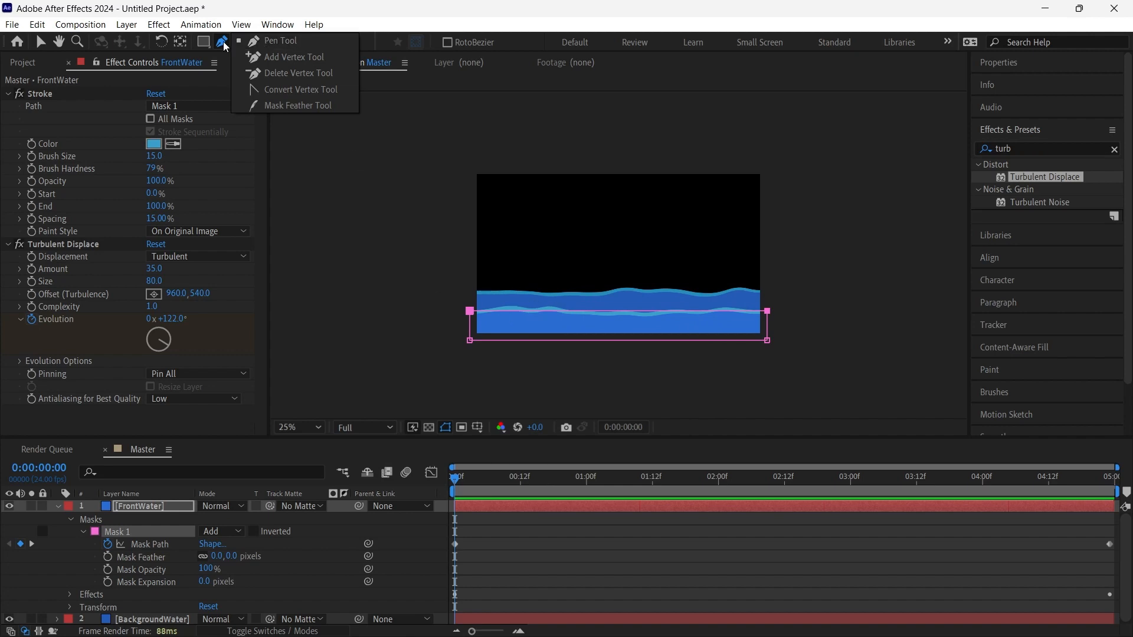
pyautogui.click(239, 41)
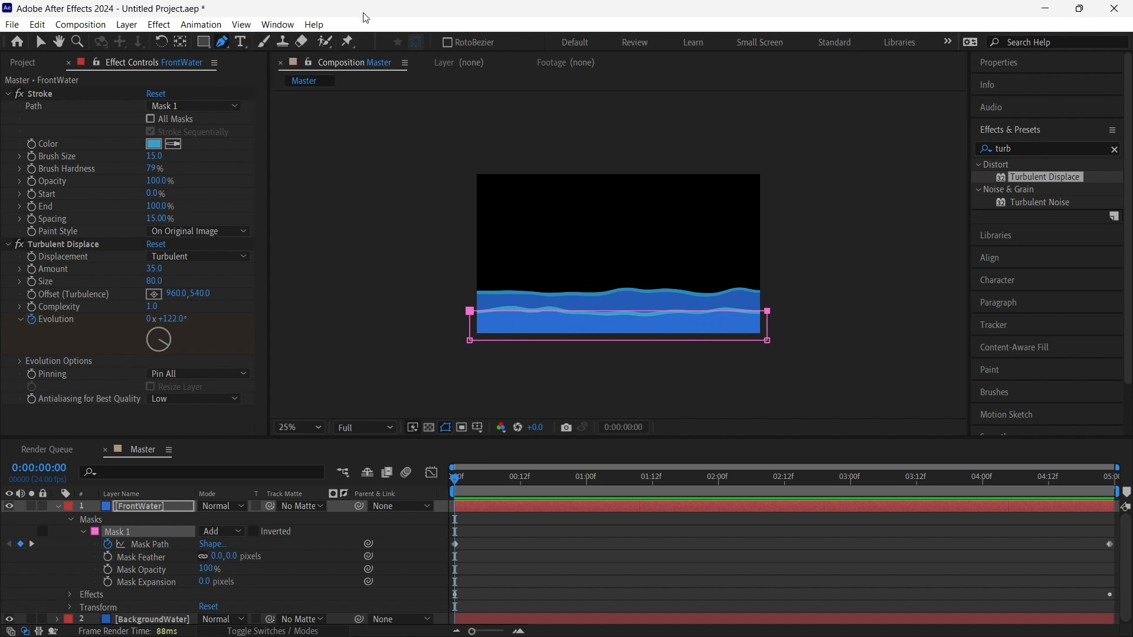